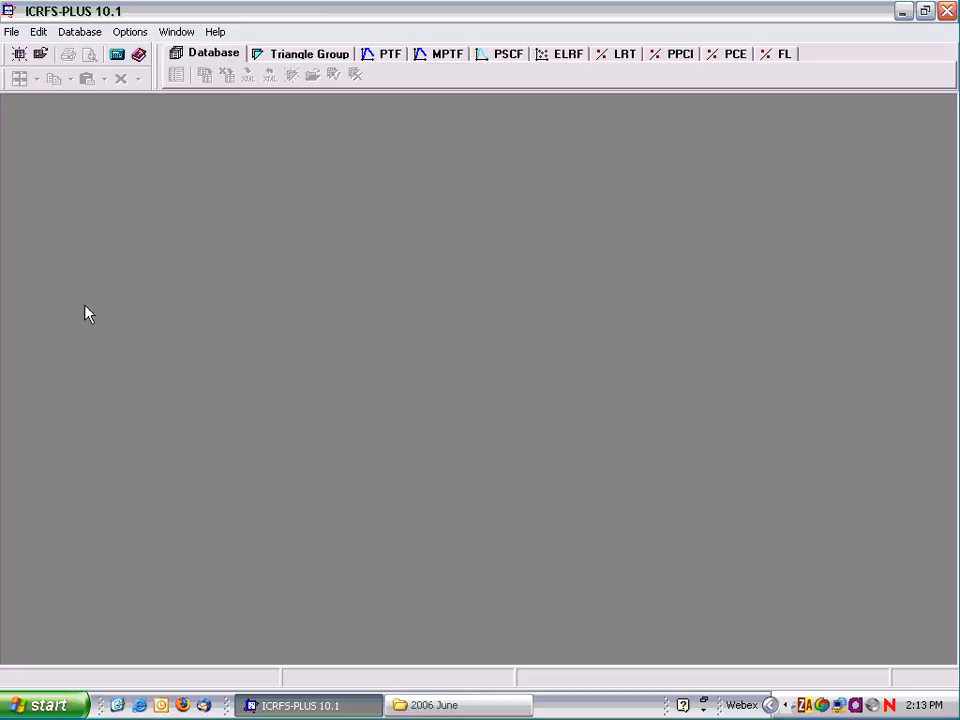
- Open Company A.xls from the Show folder in 2006 June, look through its class worksheets, and close the workbook
{"action": "left_click", "coordinate": [405, 707]}
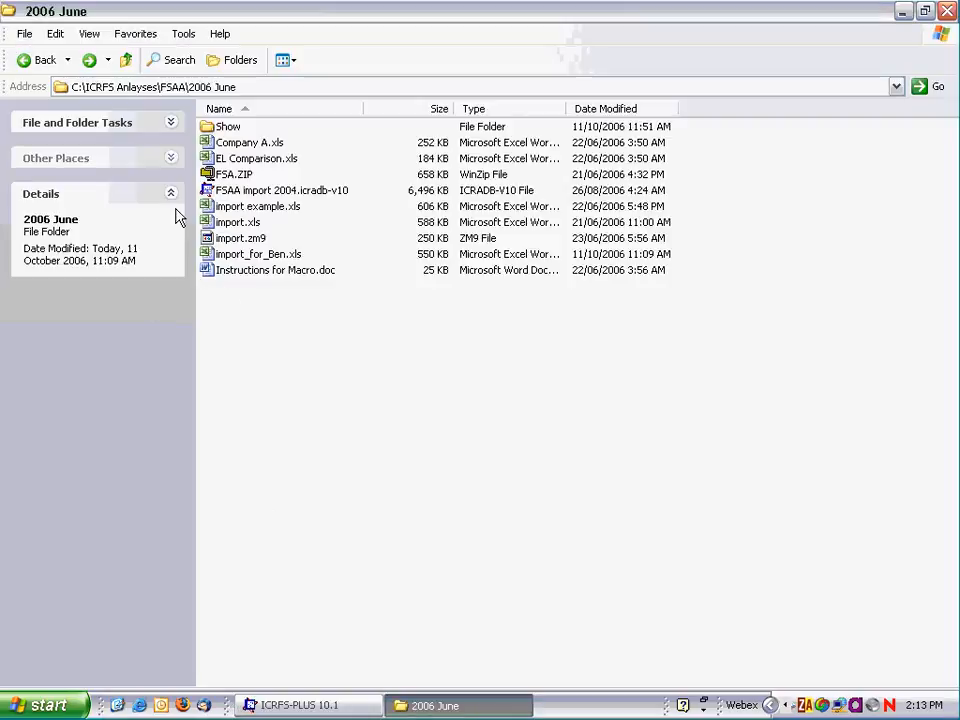
{"action": "double_click", "coordinate": [207, 128]}
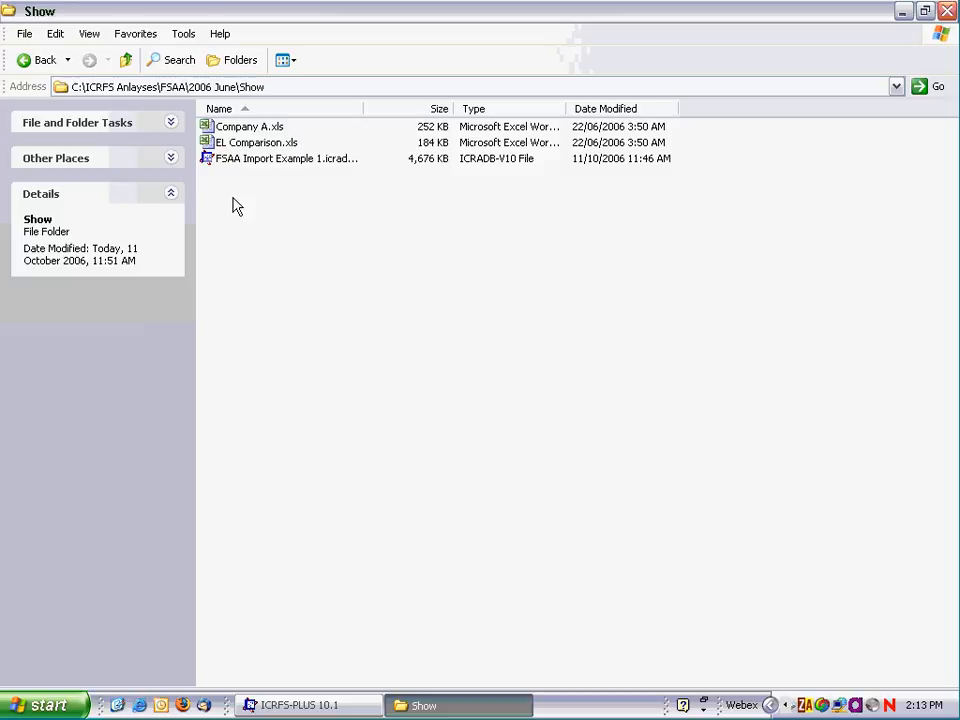
{"action": "double_click", "coordinate": [213, 130]}
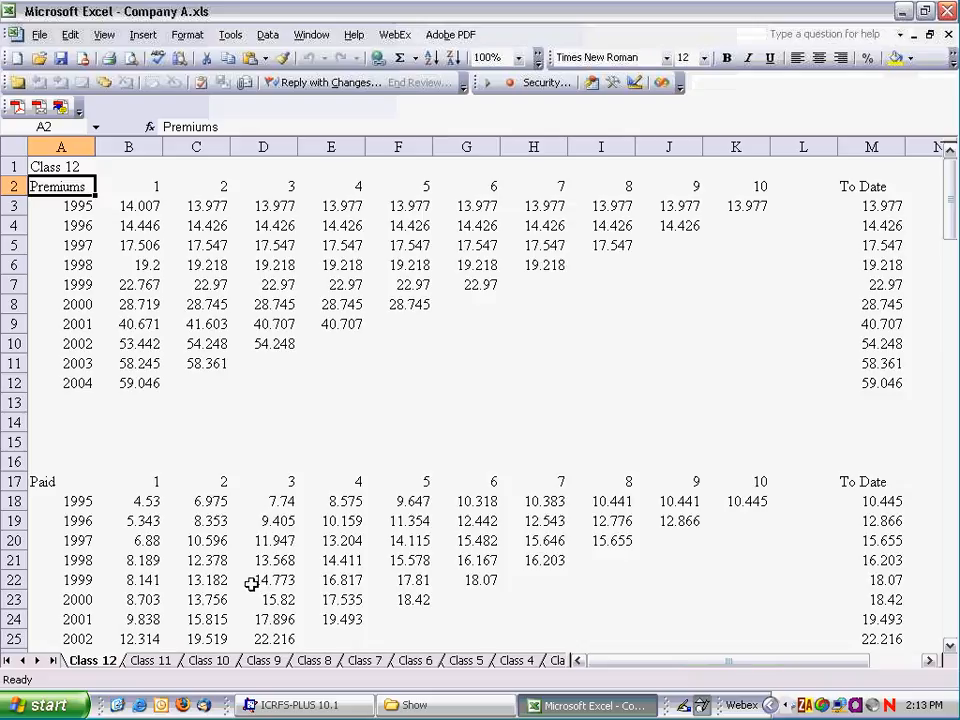
{"action": "left_click", "coordinate": [160, 662]}
{"action": "left_click", "coordinate": [205, 662]}
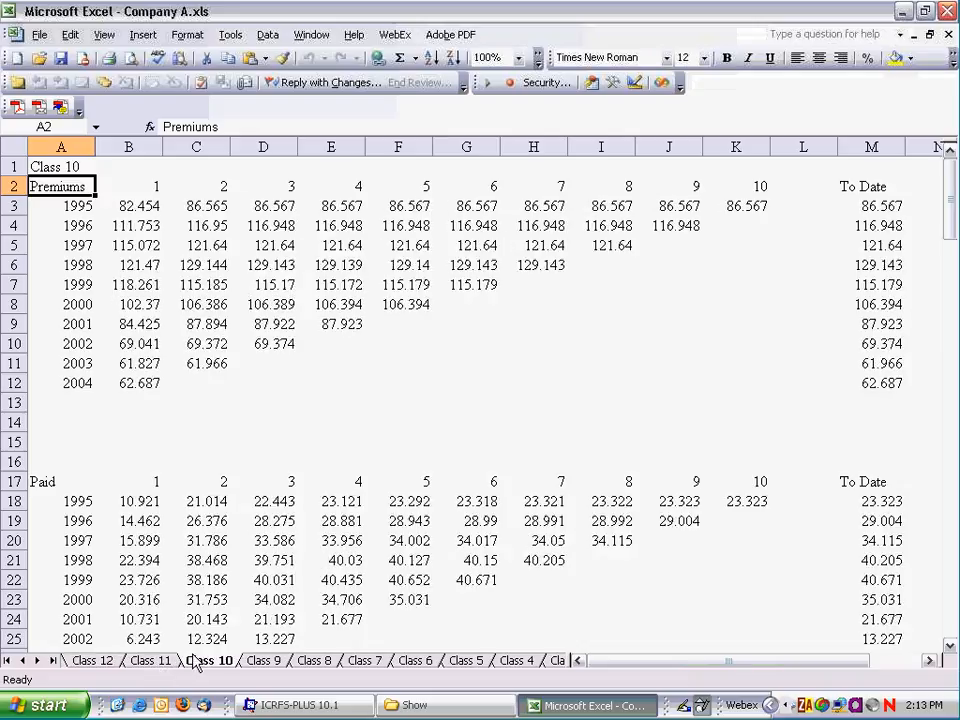
{"action": "left_click", "coordinate": [262, 662]}
{"action": "left_click", "coordinate": [292, 664]}
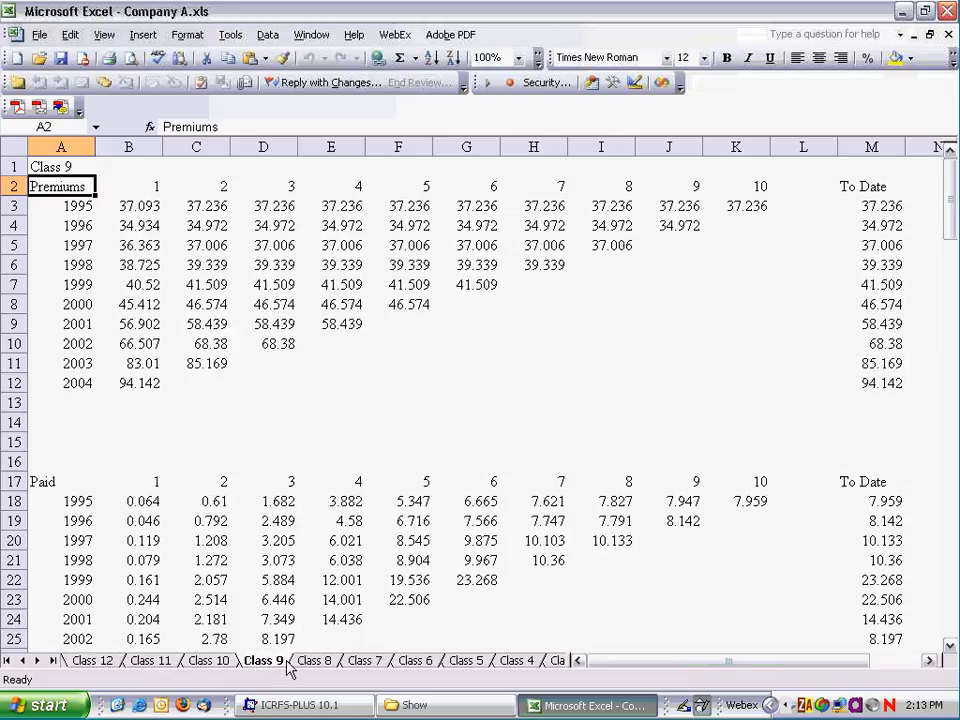
{"action": "left_click", "coordinate": [355, 664]}
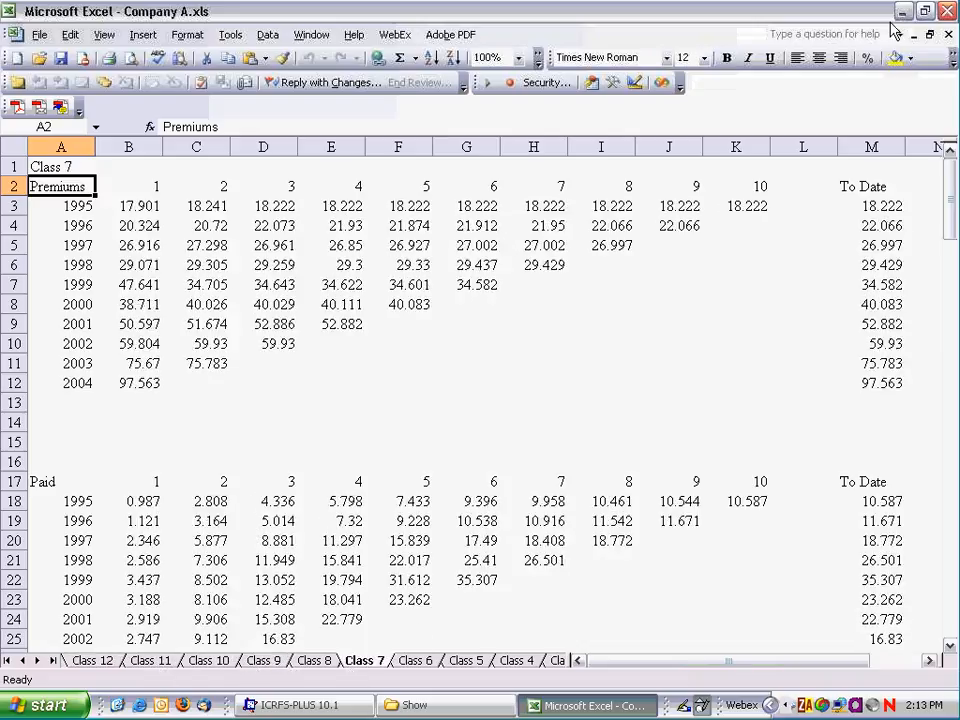
{"action": "left_click", "coordinate": [946, 10]}
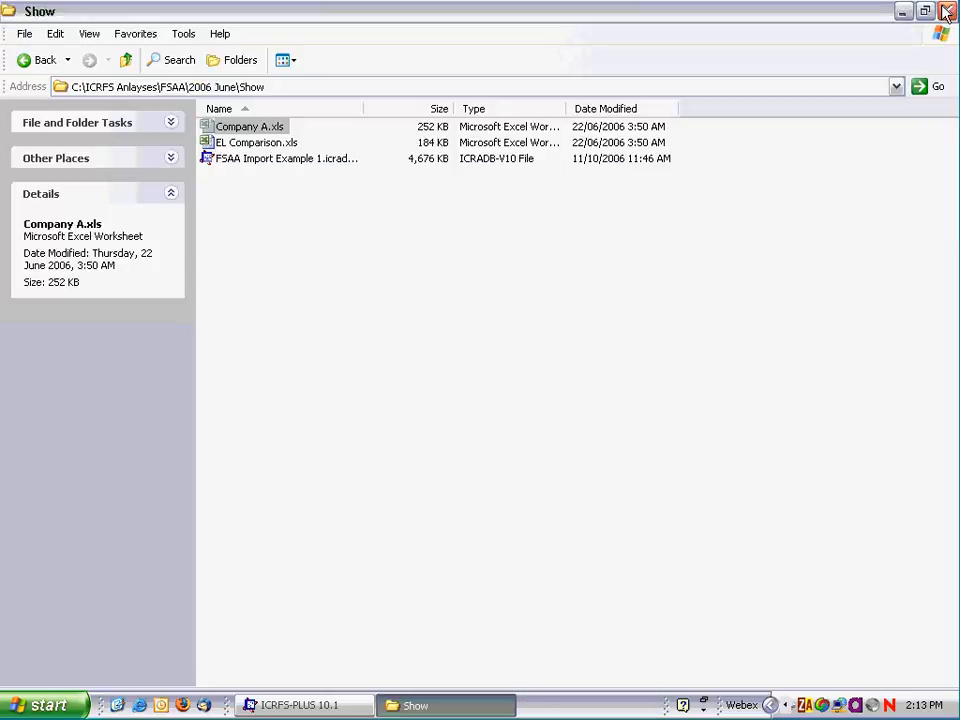
- Open EL Comparison.xls, look through the data on several of its company worksheets, and close the workbook
{"action": "left_click", "coordinate": [237, 144]}
{"action": "double_click", "coordinate": [237, 144]}
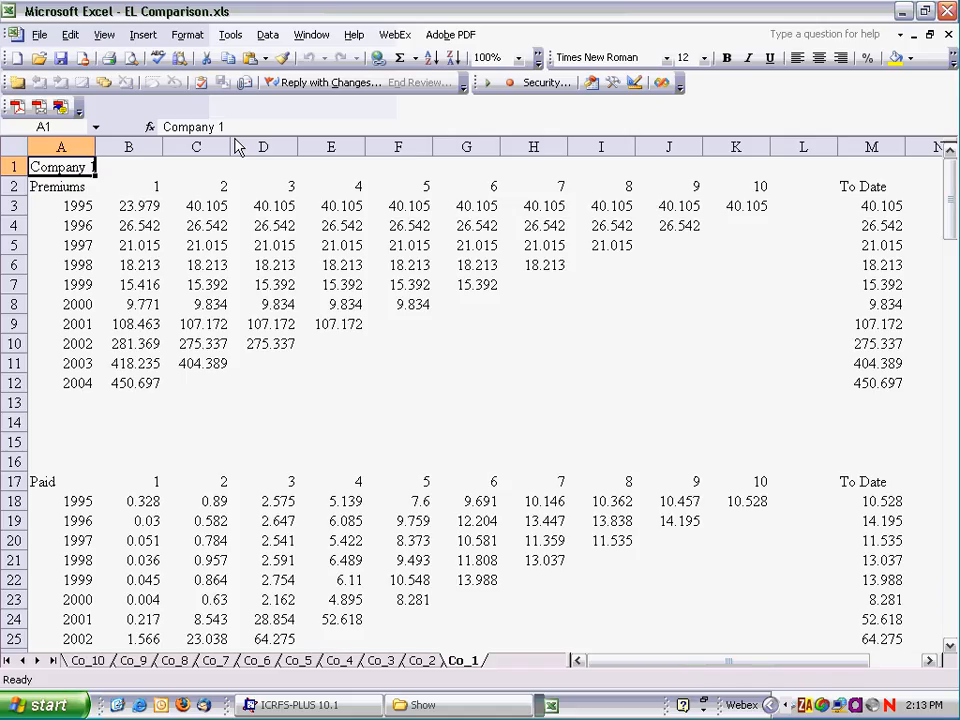
{"action": "left_click", "coordinate": [133, 661]}
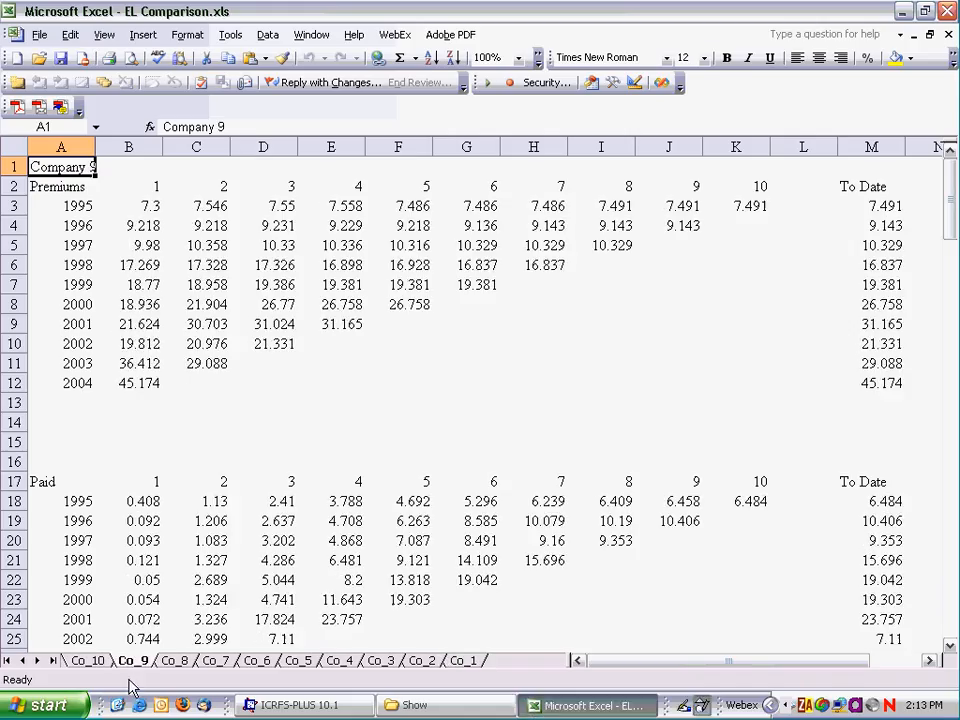
{"action": "left_click", "coordinate": [172, 661]}
{"action": "left_click", "coordinate": [216, 661]}
{"action": "left_click", "coordinate": [256, 661]}
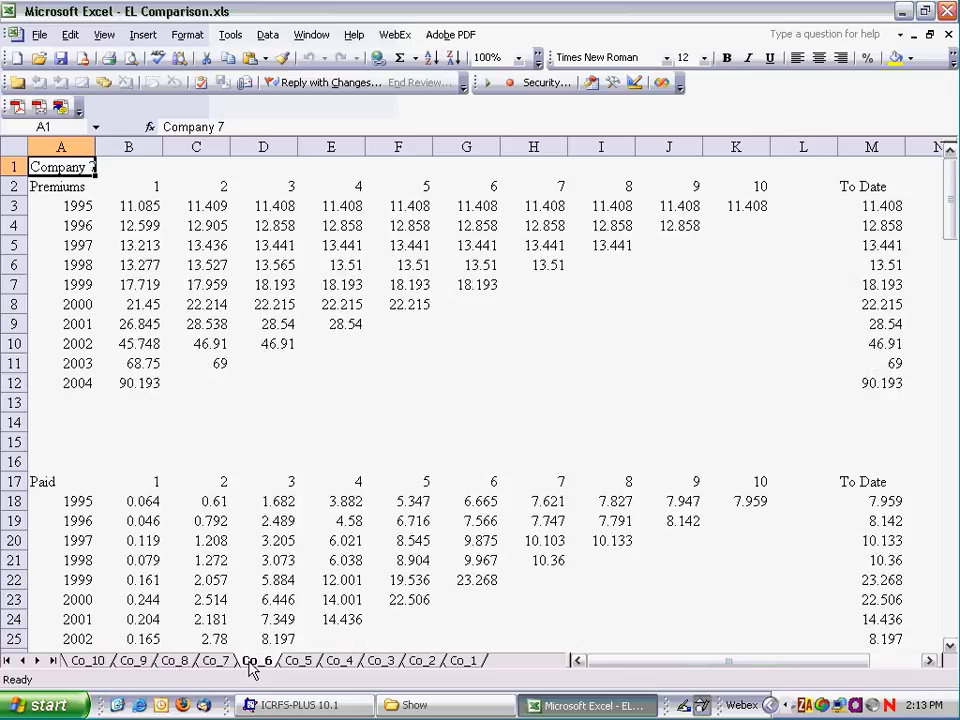
{"action": "left_click", "coordinate": [946, 12]}
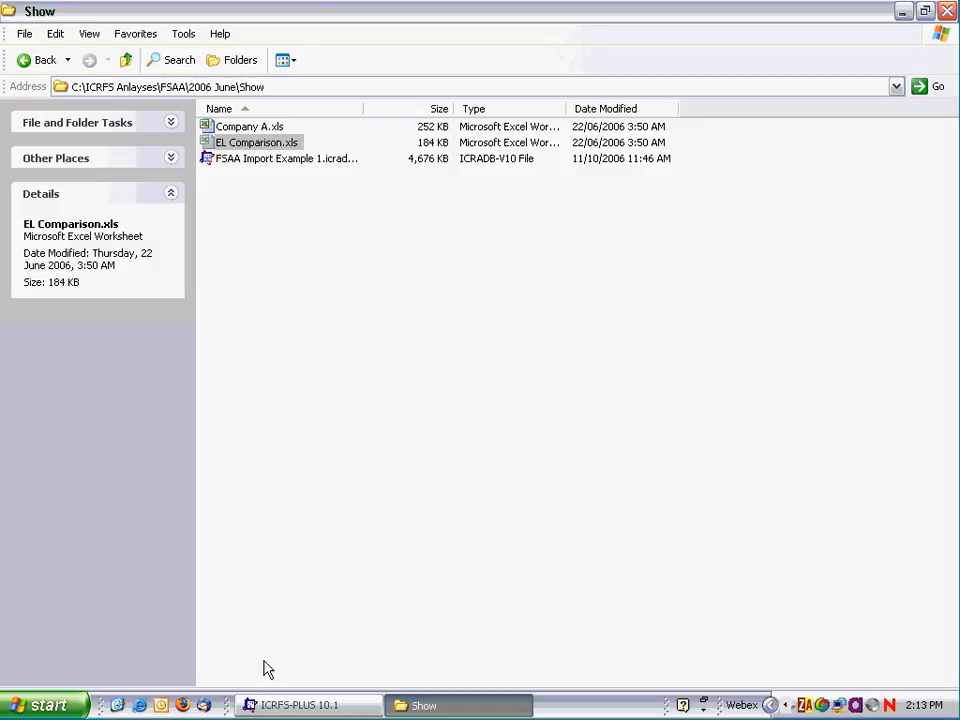
- Switch to ICRFS-PLUS, open the recent FSAA Import Example 1 database, and delete both of its Company A triangle groups
{"action": "left_click", "coordinate": [264, 706]}
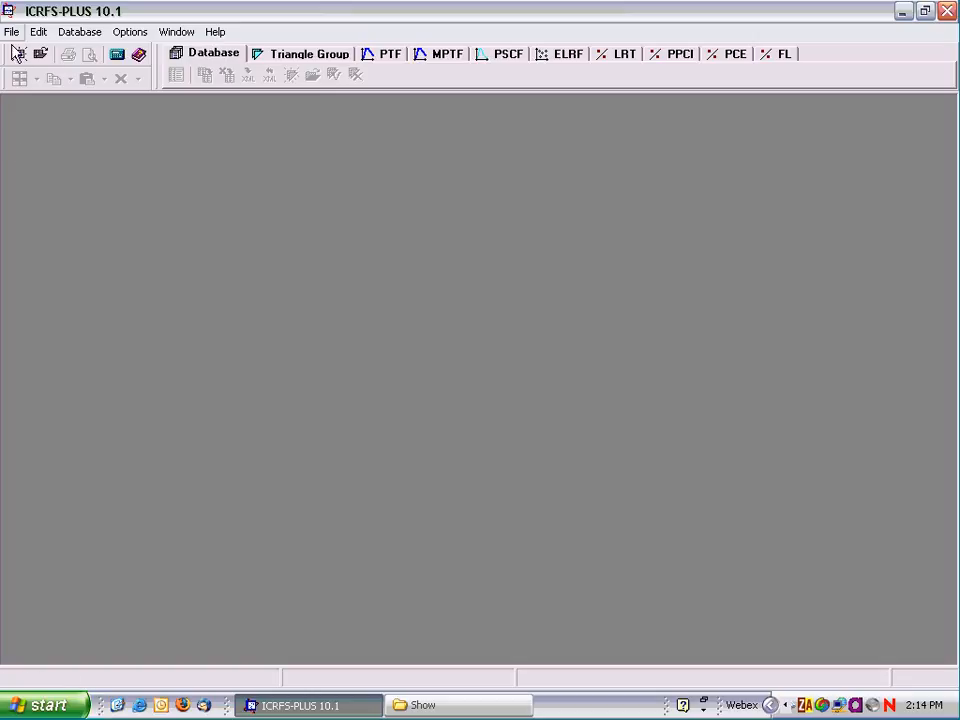
{"action": "left_click", "coordinate": [12, 33]}
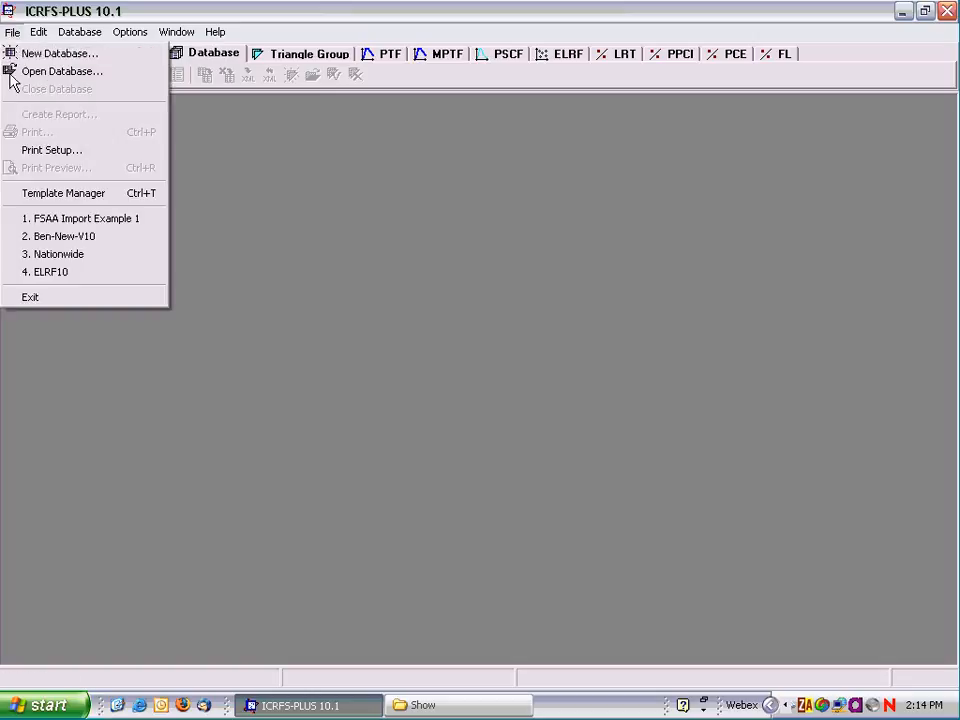
{"action": "left_click", "coordinate": [85, 220]}
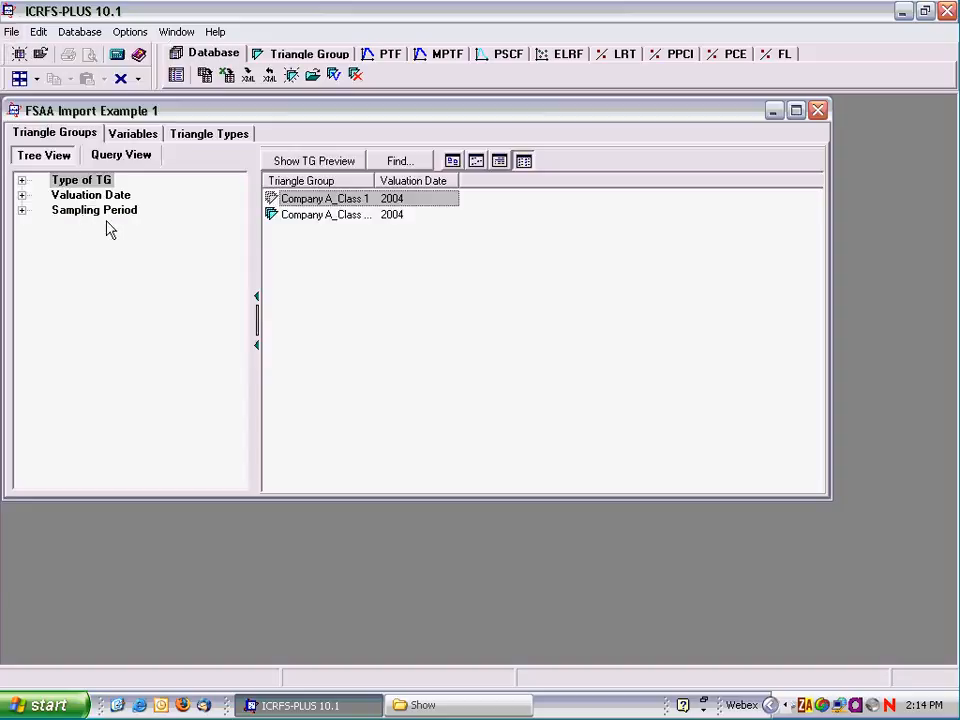
{"action": "left_click", "coordinate": [303, 216], "text": "ctrl"}
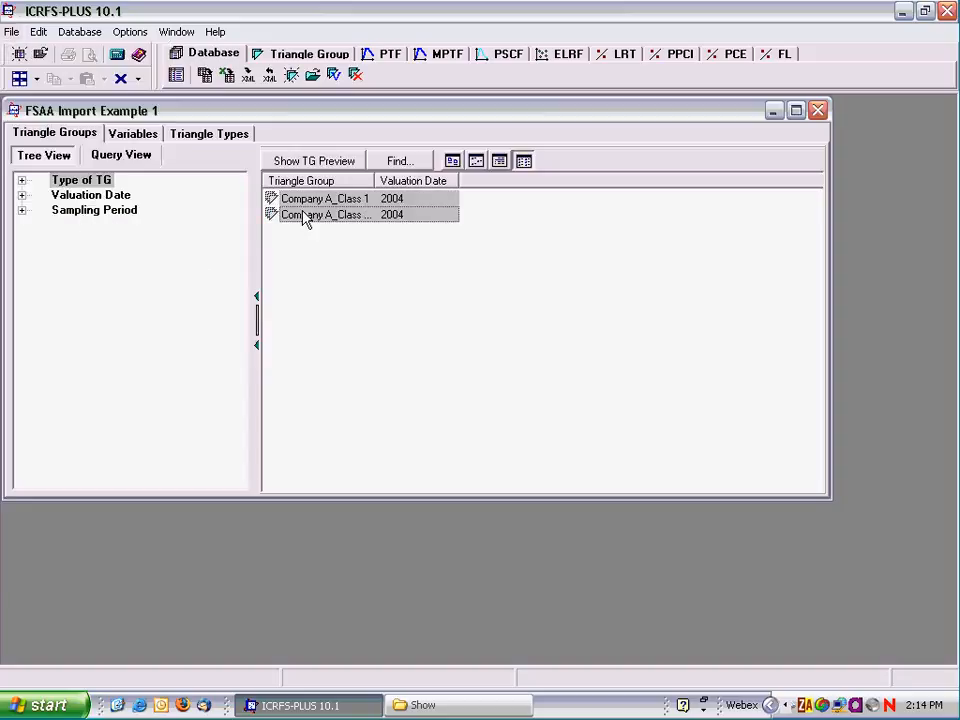
{"action": "right_click", "coordinate": [302, 217]}
{"action": "left_click", "coordinate": [328, 238]}
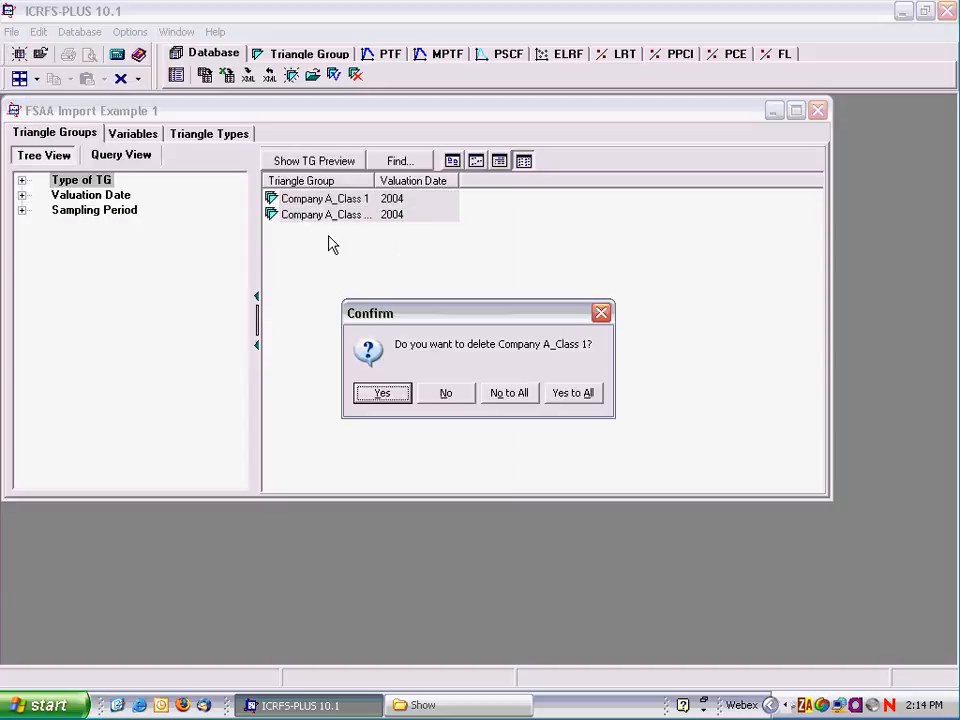
{"action": "left_click", "coordinate": [573, 396]}
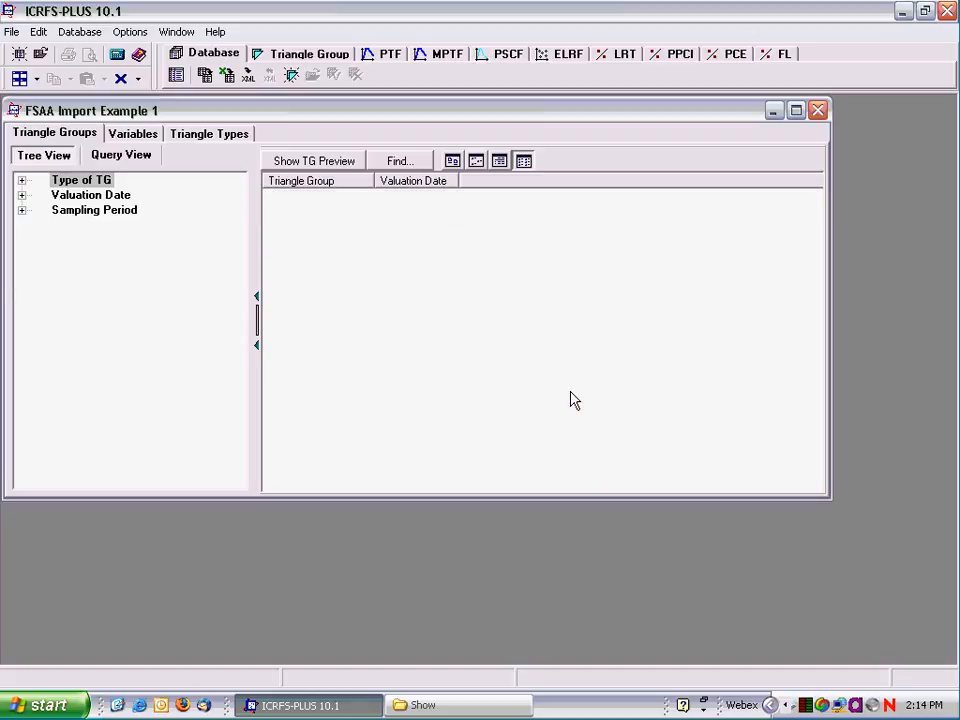
- Check the variables defined in the FSAA Import Example 1 database and close the database
{"action": "left_click", "coordinate": [132, 134]}
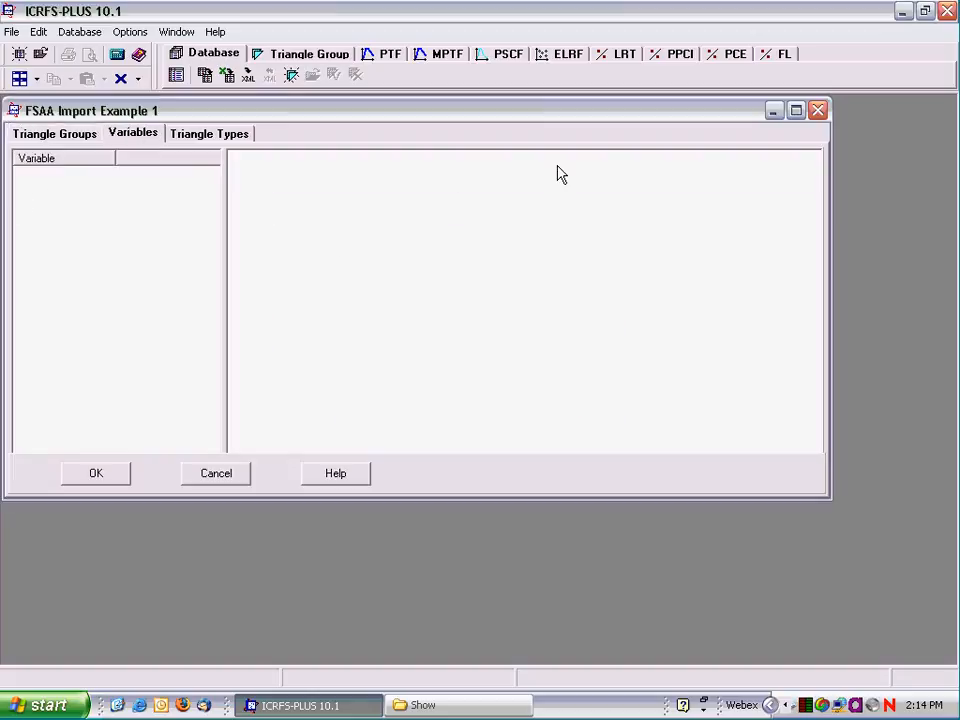
{"action": "left_click", "coordinate": [812, 111]}
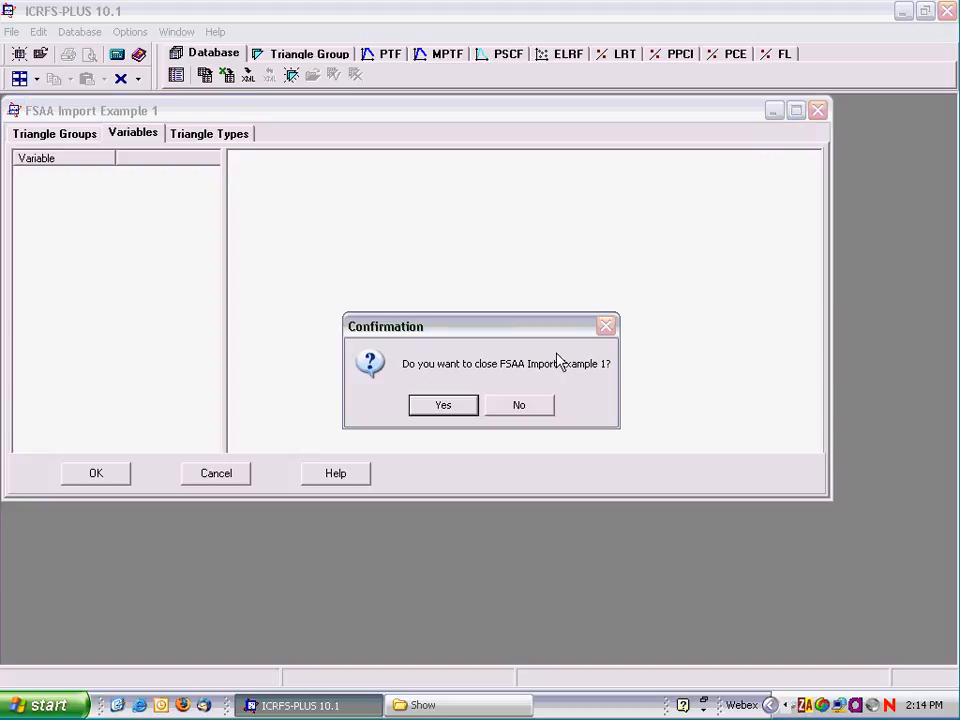
{"action": "left_click", "coordinate": [443, 409]}
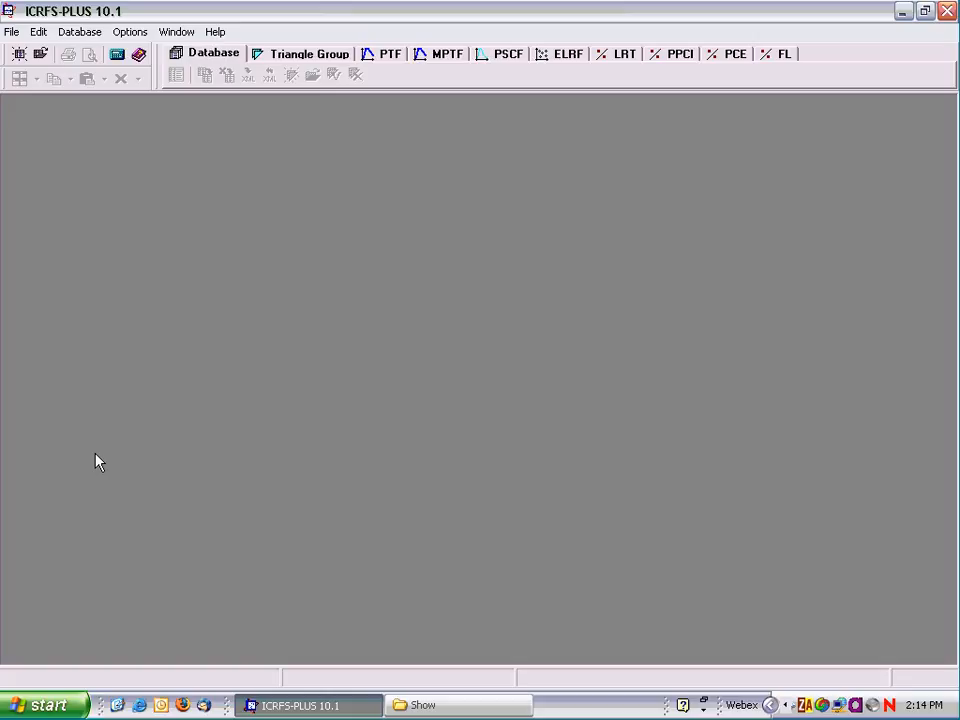
- Open import_for_Ben.xls from the 2006 June folder in Excel with macros enabled
{"action": "left_click", "coordinate": [430, 710]}
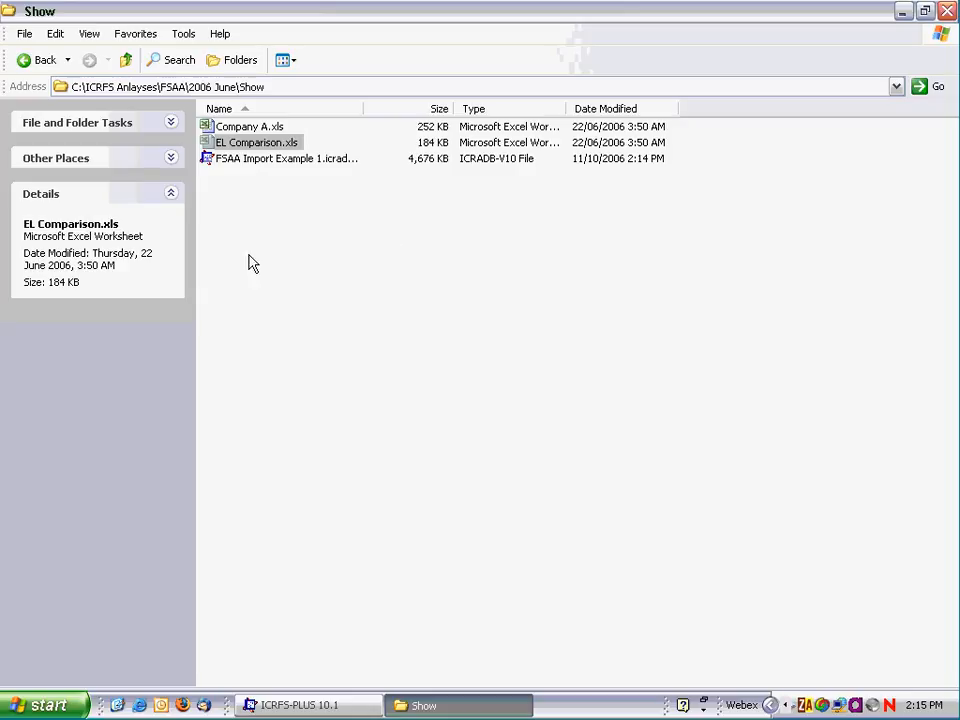
{"action": "left_click", "coordinate": [28, 66]}
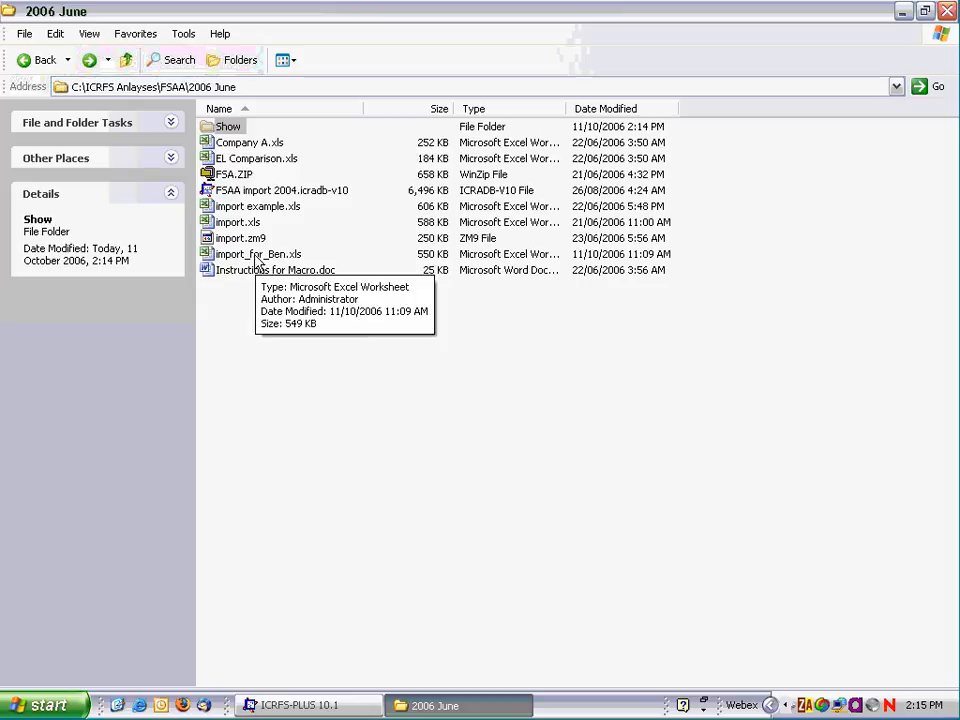
{"action": "left_click", "coordinate": [257, 256]}
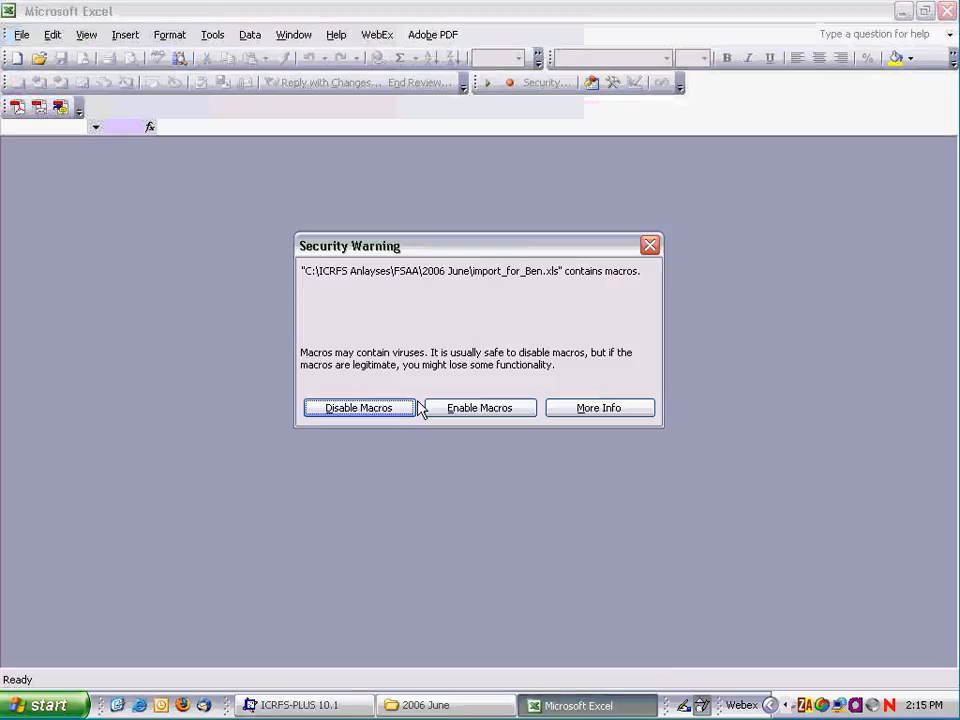
{"action": "left_click", "coordinate": [460, 411]}
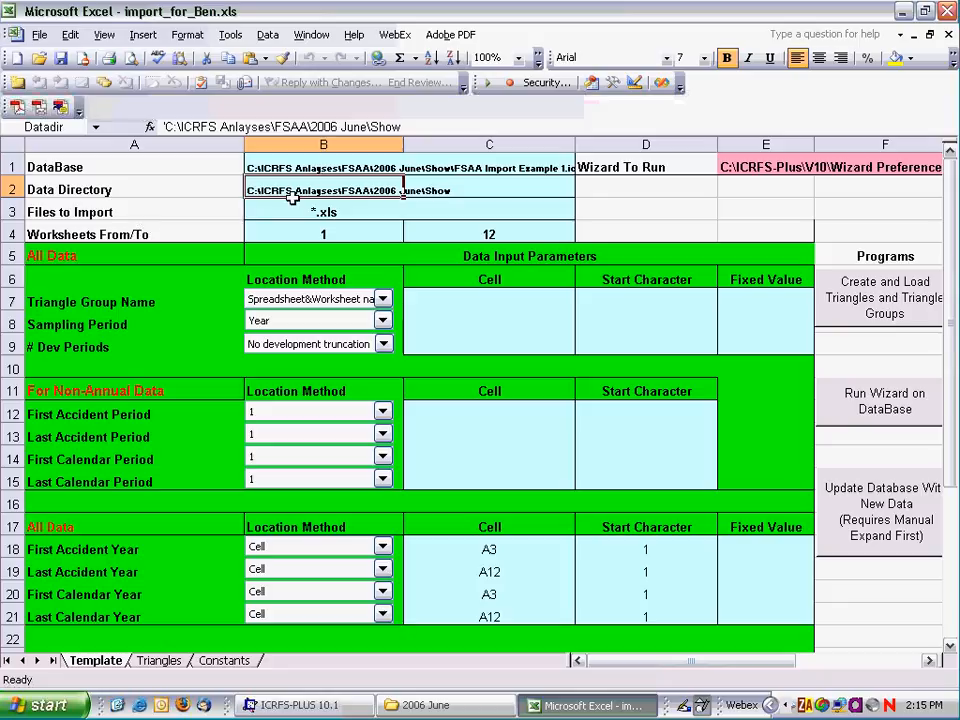
- Examine the database path, data directory and files-to-import settings on the Template sheet
{"action": "left_click", "coordinate": [260, 166]}
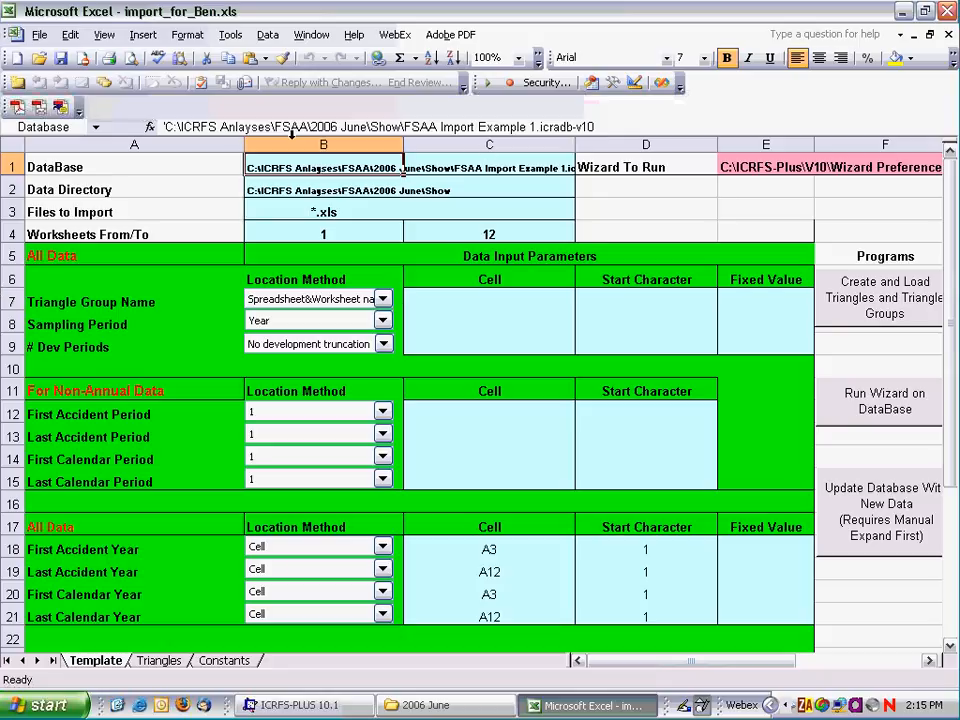
{"action": "left_click", "coordinate": [124, 189]}
{"action": "left_click", "coordinate": [270, 190]}
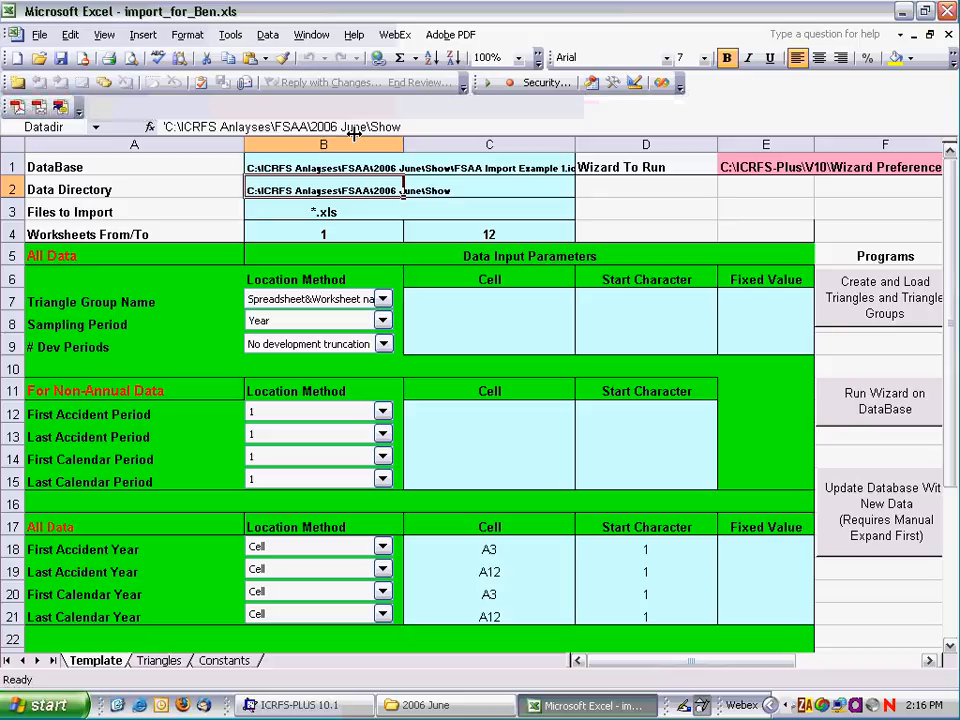
{"action": "left_click", "coordinate": [175, 211]}
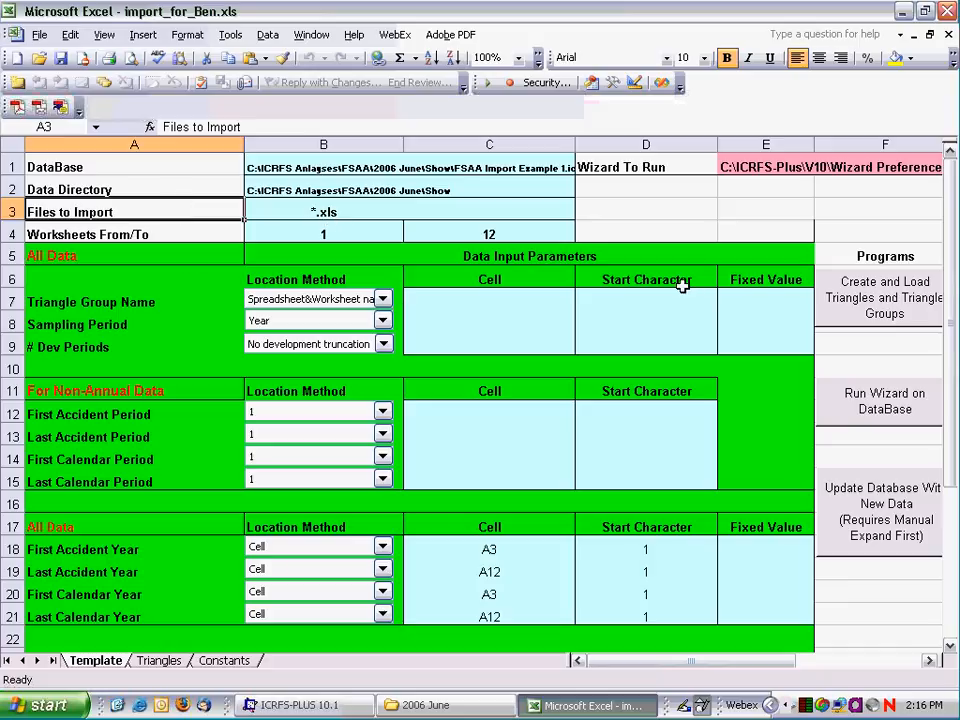
- Run the template's program that creates and loads triangles and triangle groups
{"action": "left_click", "coordinate": [930, 660]}
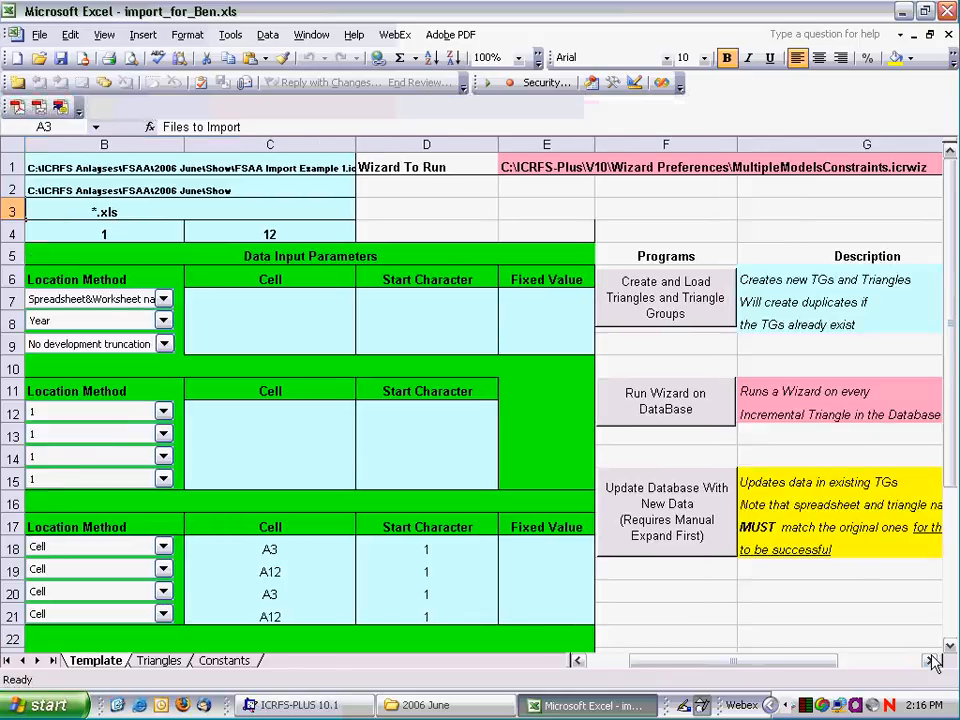
{"action": "left_click", "coordinate": [930, 660]}
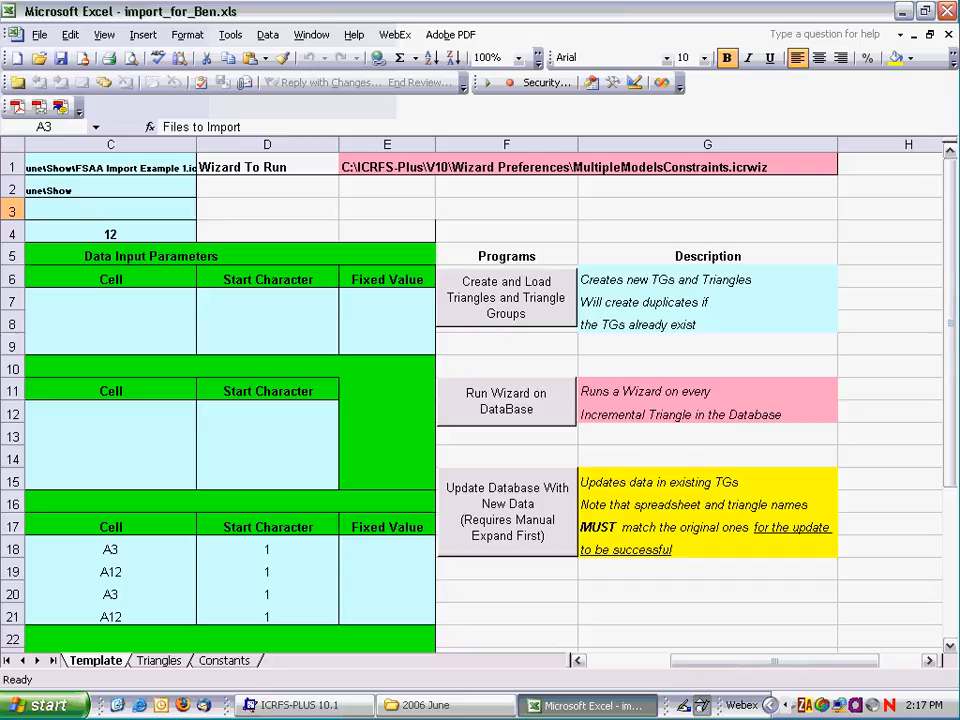
{"action": "left_click", "coordinate": [508, 300]}
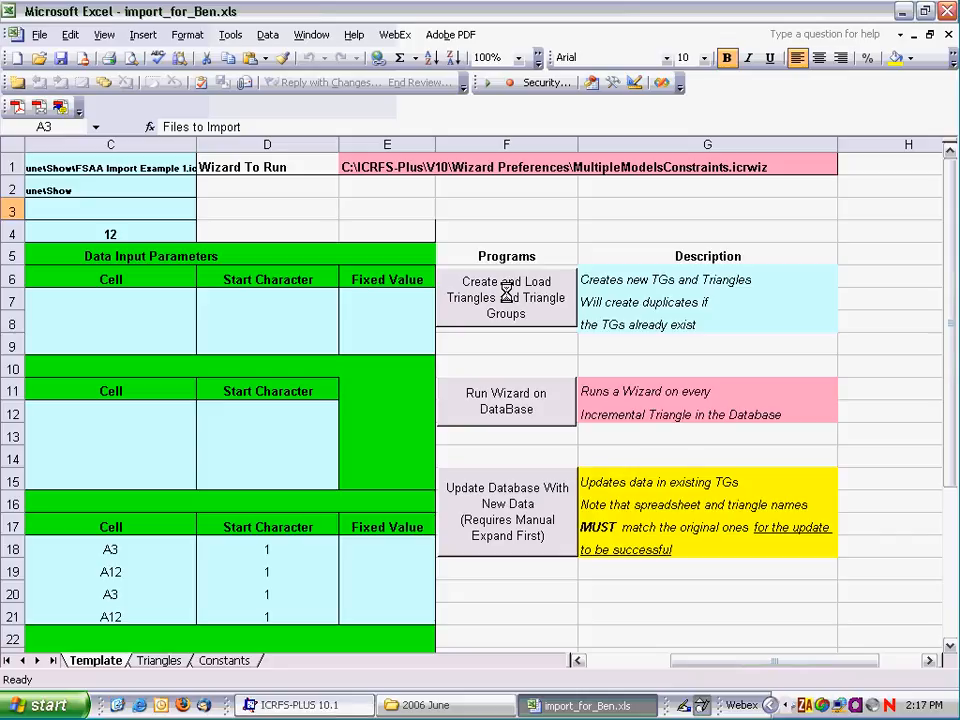
- Switch to ICRFS-PLUS, open the FSAA Import Example 1 database, and maximize its window to inspect the imported triangle groups
{"action": "left_click", "coordinate": [300, 706]}
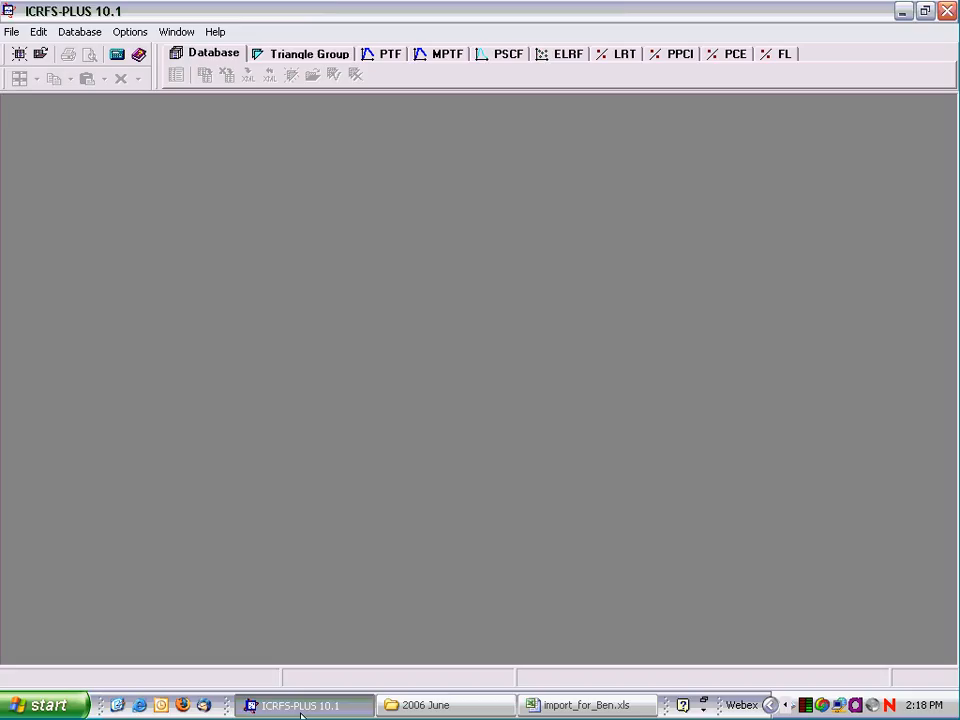
{"action": "left_click", "coordinate": [11, 31]}
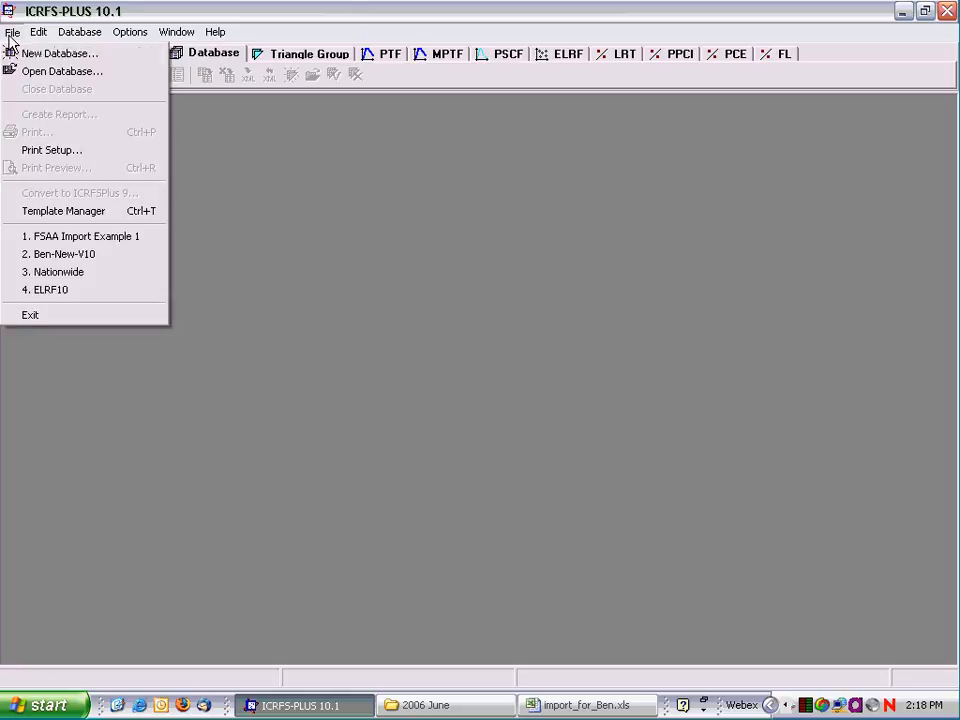
{"action": "left_click", "coordinate": [108, 238]}
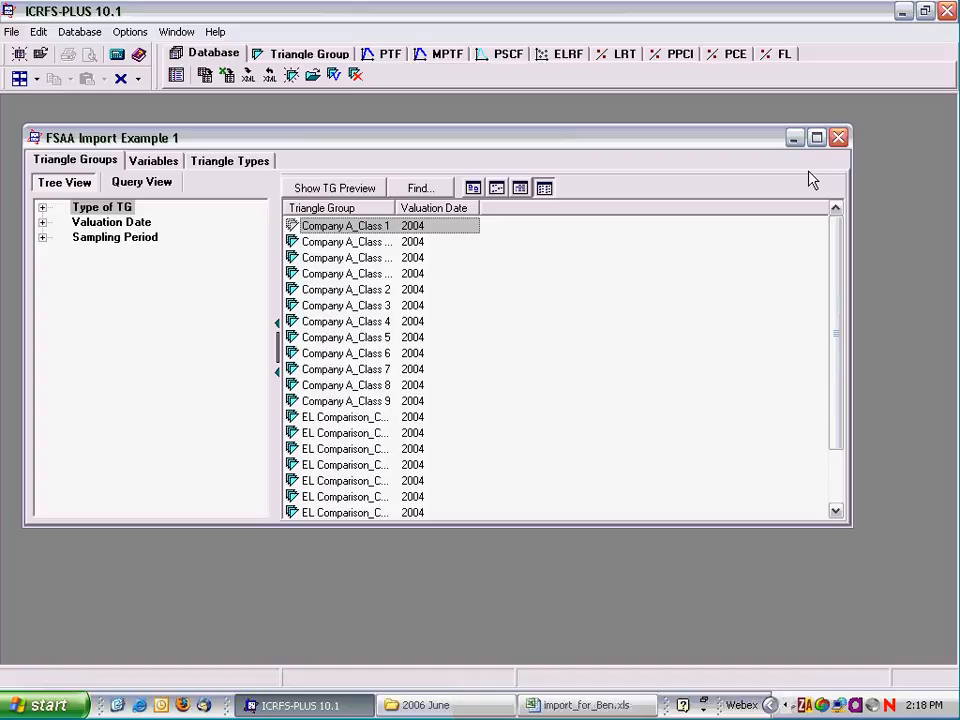
{"action": "left_click", "coordinate": [816, 137]}
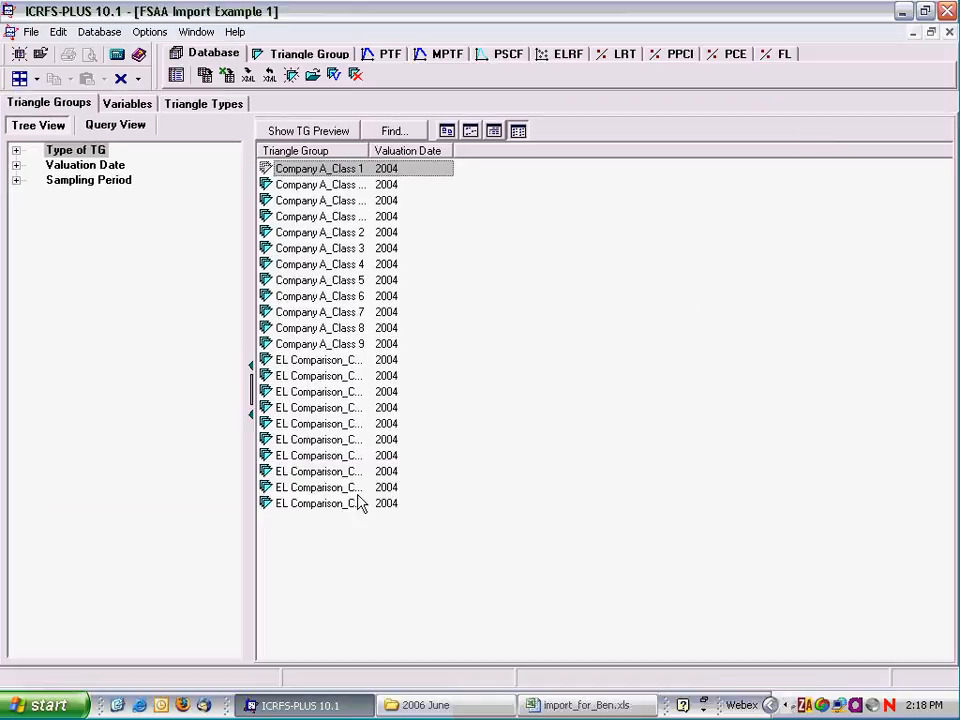
{"action": "left_click", "coordinate": [293, 171]}
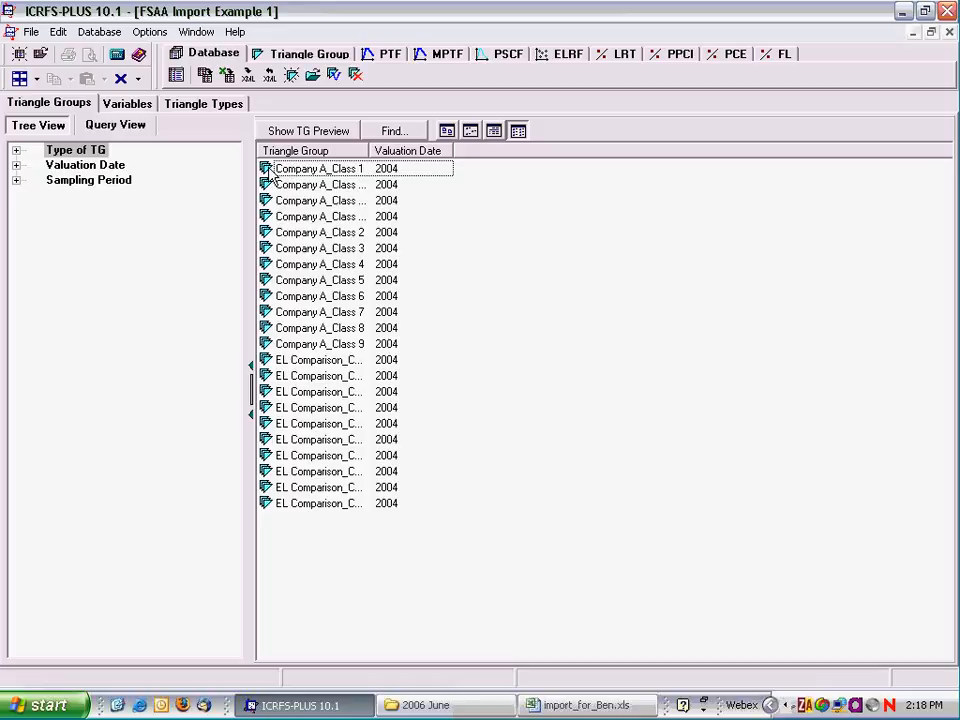
- Open the Company A_Class 1 triangle group and examine its PL(I), CRE&IBNR(I), CRE(I) and IBNR(I) entries for models
{"action": "double_click", "coordinate": [291, 170]}
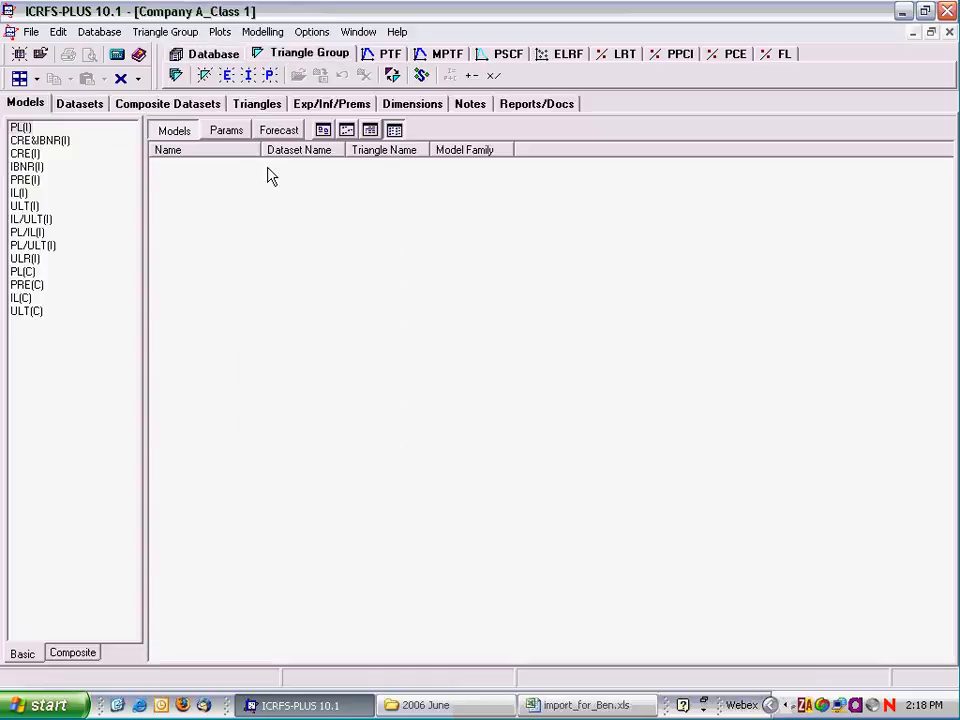
{"action": "left_click", "coordinate": [21, 127]}
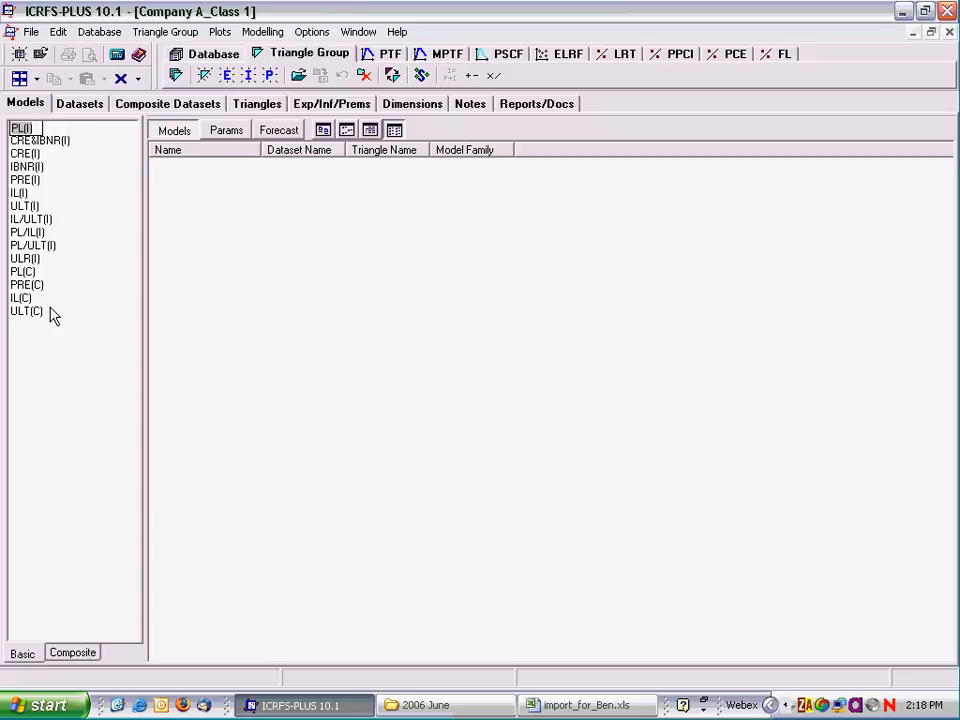
{"action": "left_click", "coordinate": [92, 417]}
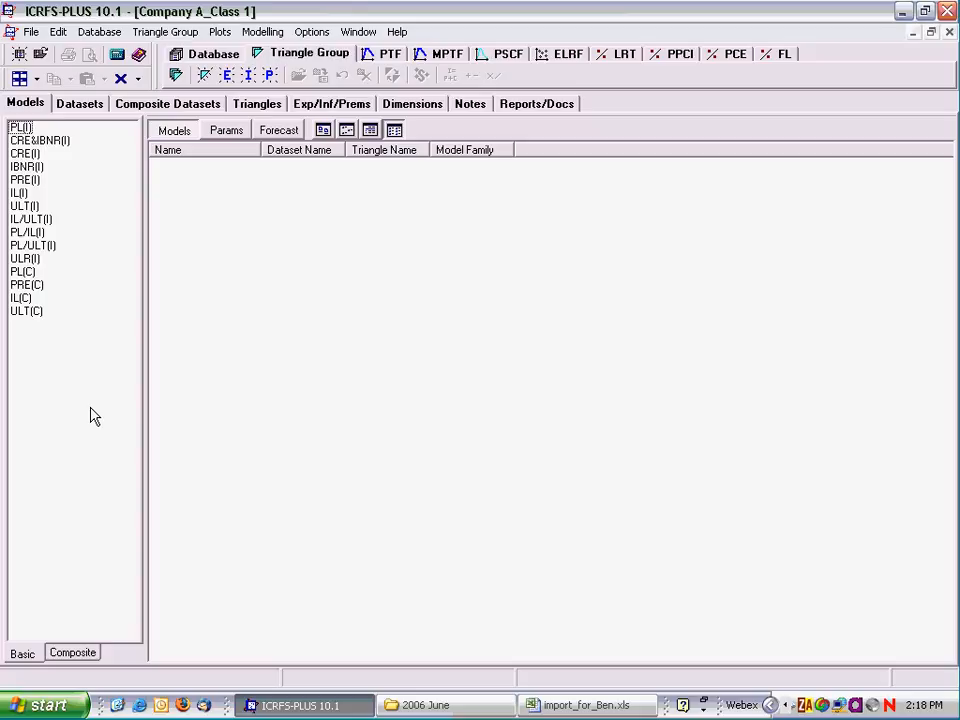
{"action": "left_click", "coordinate": [37, 141]}
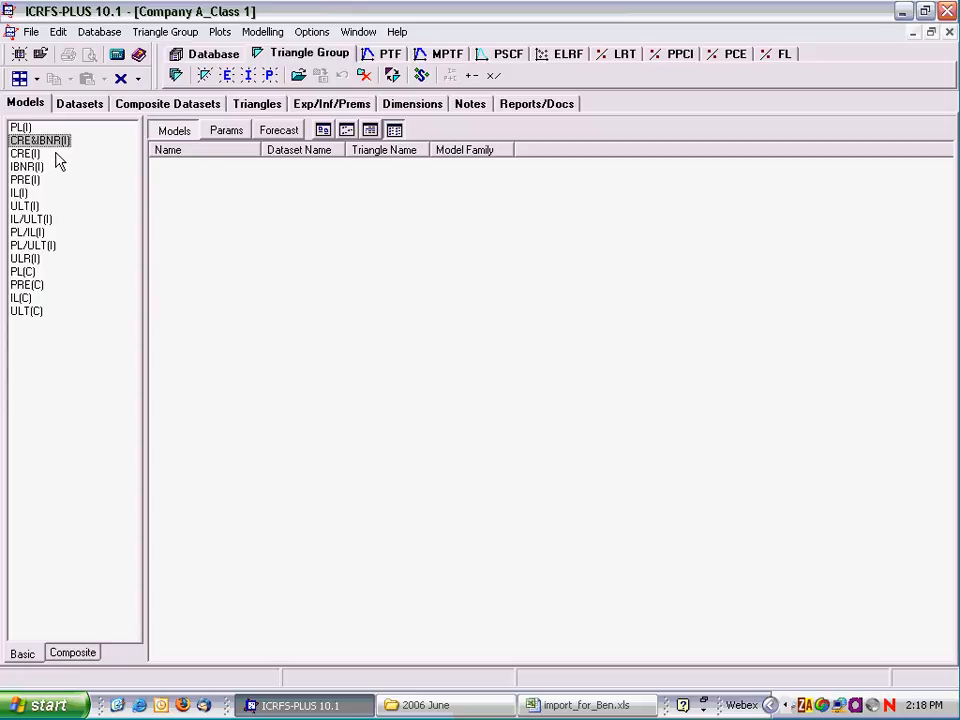
{"action": "left_click", "coordinate": [25, 154]}
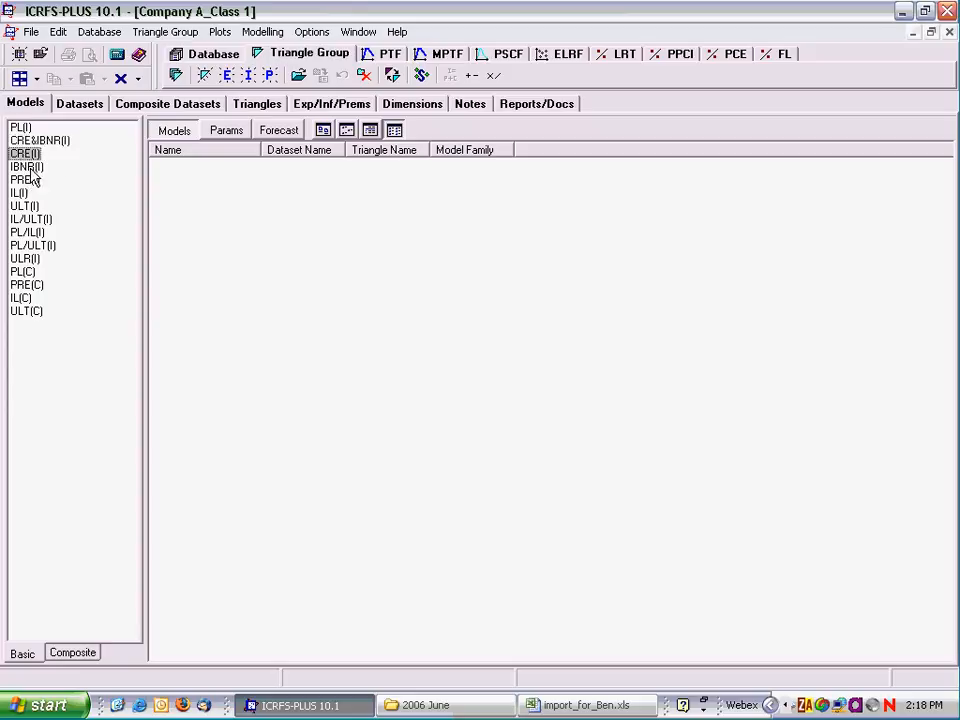
{"action": "left_click", "coordinate": [29, 168]}
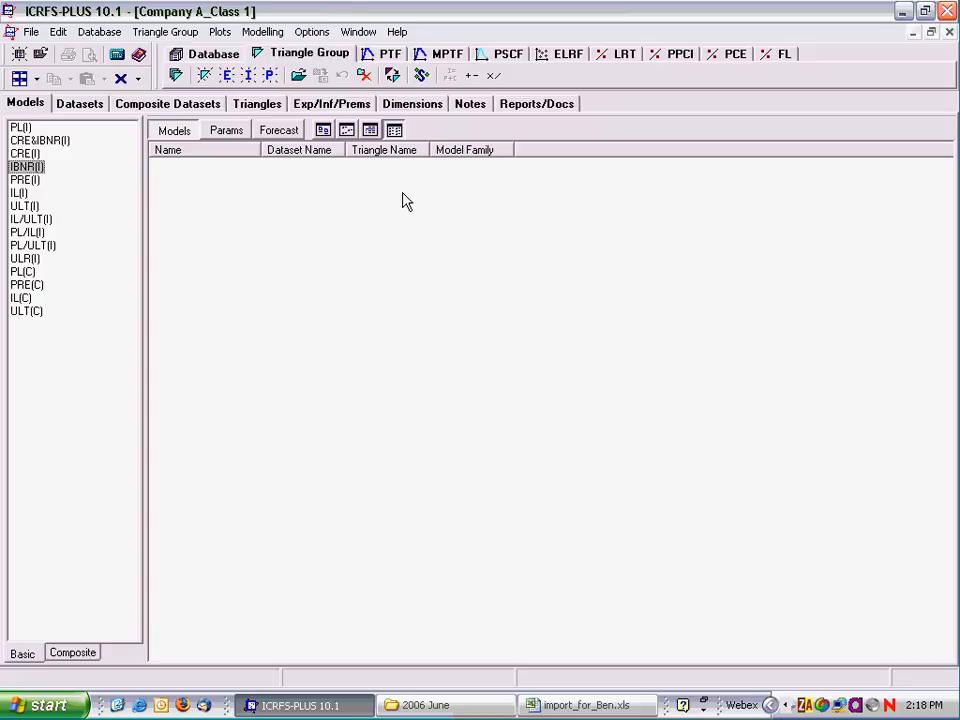
{"action": "left_click", "coordinate": [948, 12]}
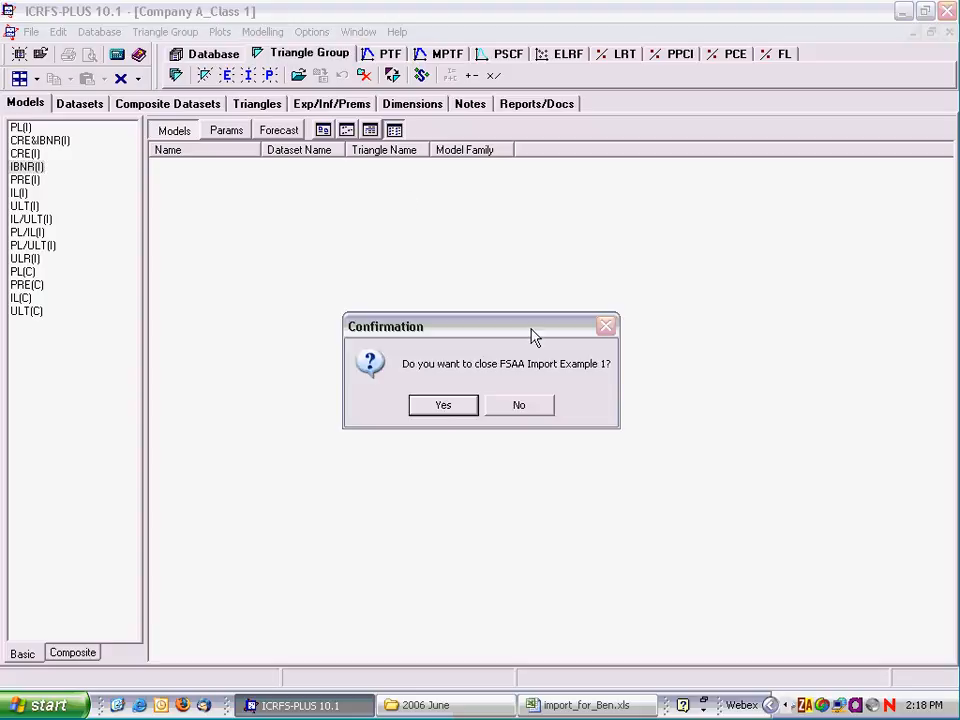
{"action": "left_click", "coordinate": [520, 406]}
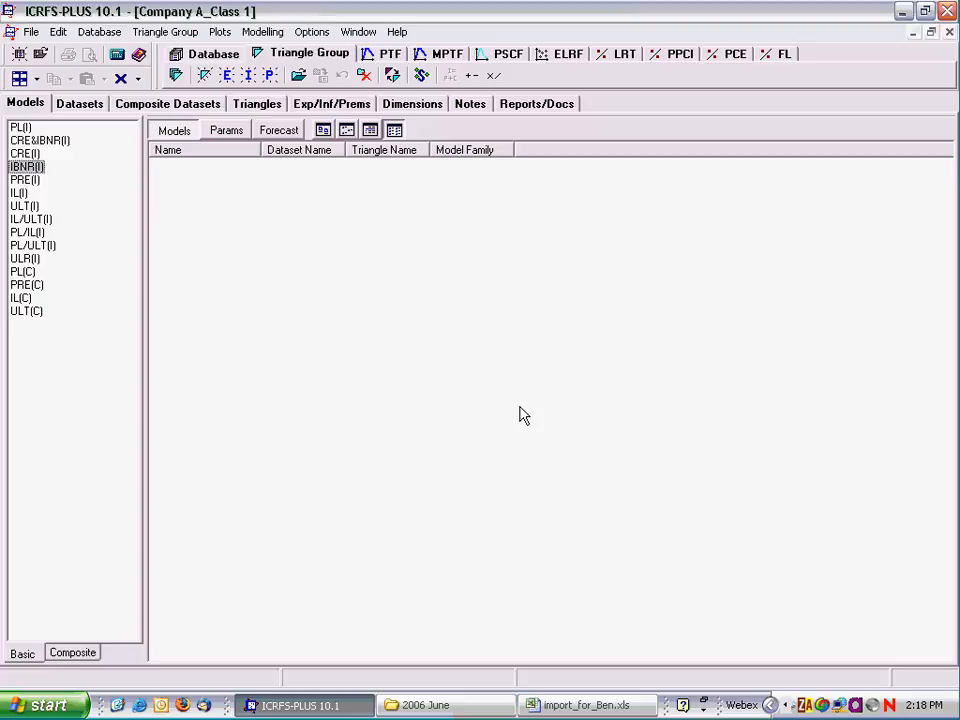
{"action": "left_click", "coordinate": [950, 32]}
- Examine the ratio triangles and the datasets list of the Company A_Class 10 triangle group, and return to the database's triangle group list
{"action": "left_click", "coordinate": [295, 187], "text": "ctrl"}
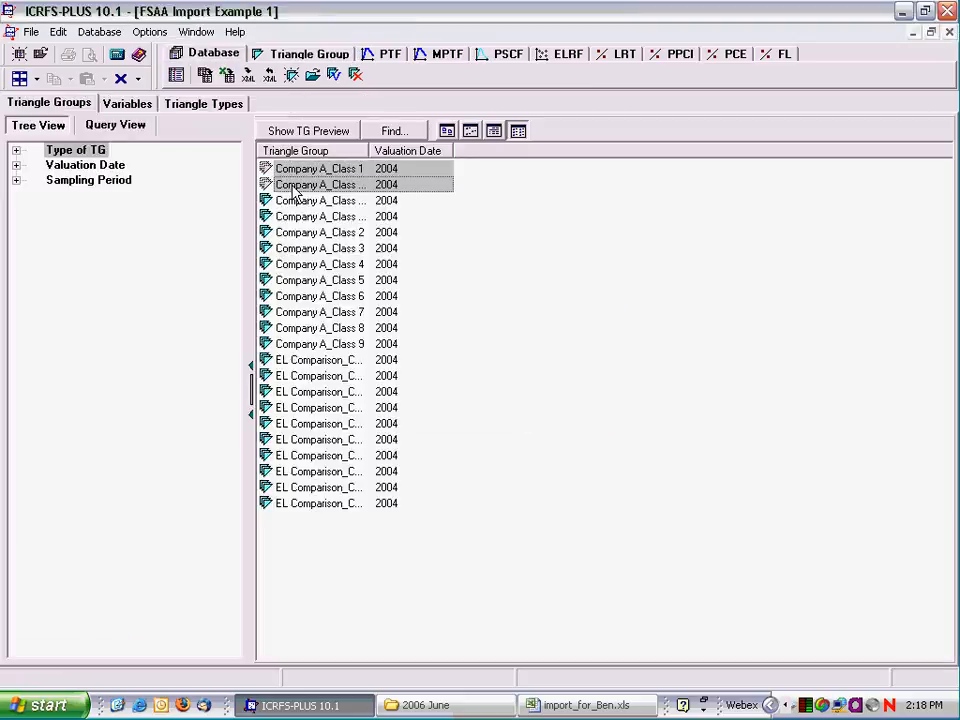
{"action": "double_click", "coordinate": [295, 187]}
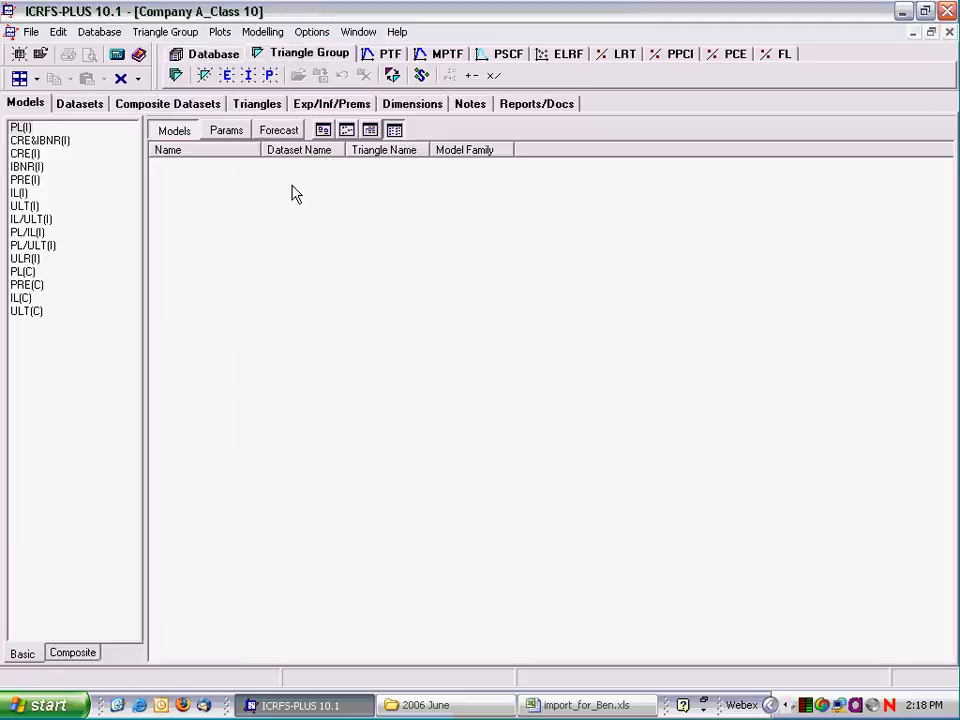
{"action": "left_click", "coordinate": [30, 219]}
{"action": "left_click", "coordinate": [33, 233]}
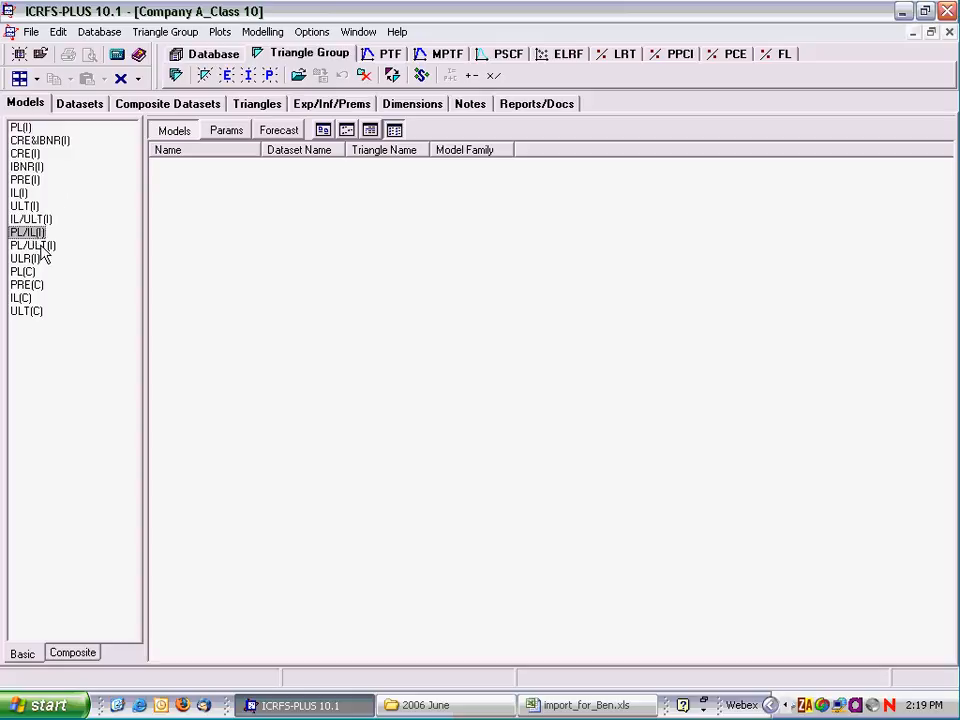
{"action": "left_click", "coordinate": [33, 246]}
{"action": "left_click", "coordinate": [35, 259]}
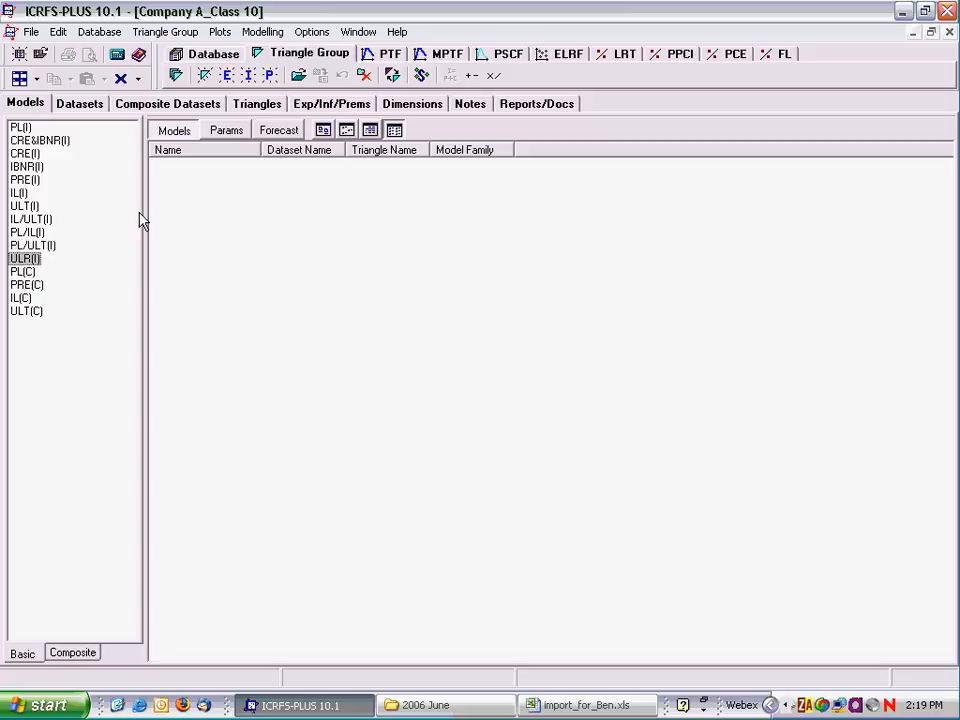
{"action": "left_click", "coordinate": [76, 104]}
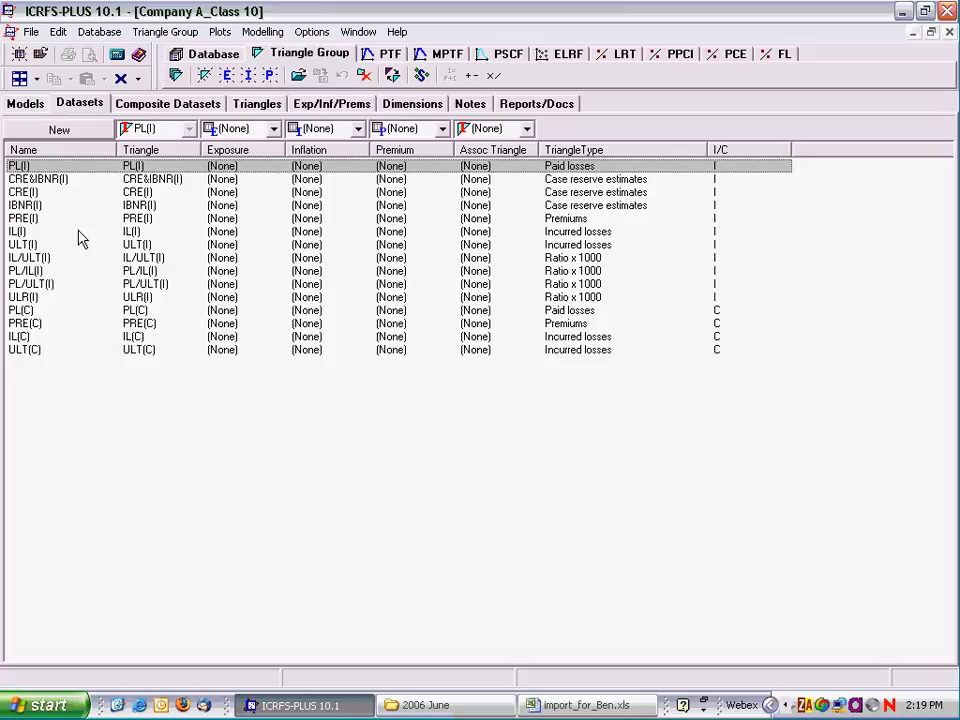
{"action": "left_click", "coordinate": [948, 34]}
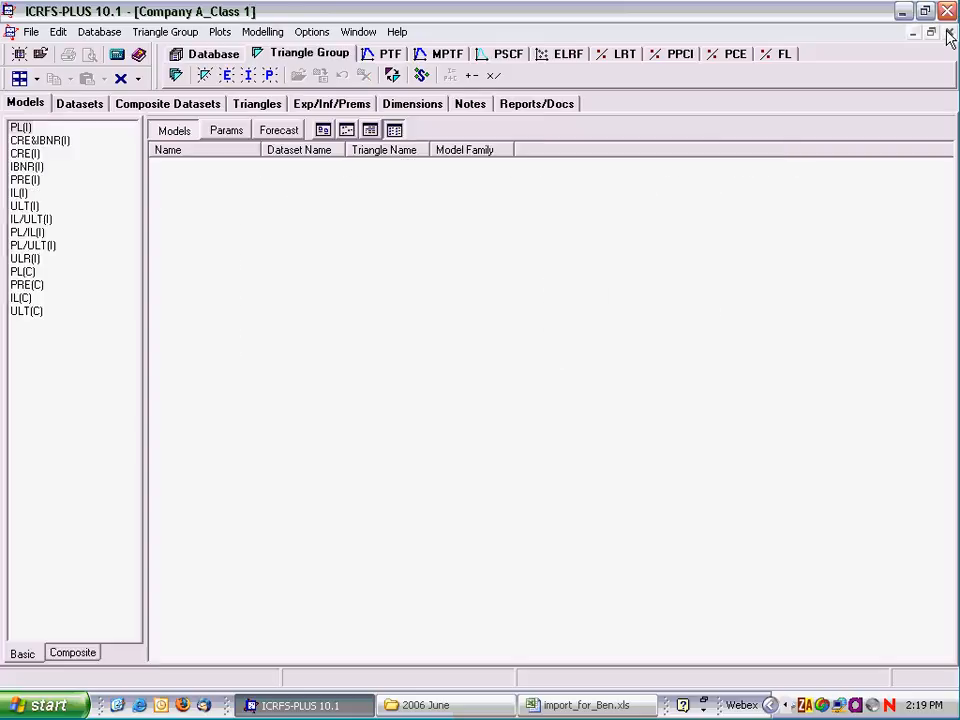
{"action": "left_click", "coordinate": [946, 34]}
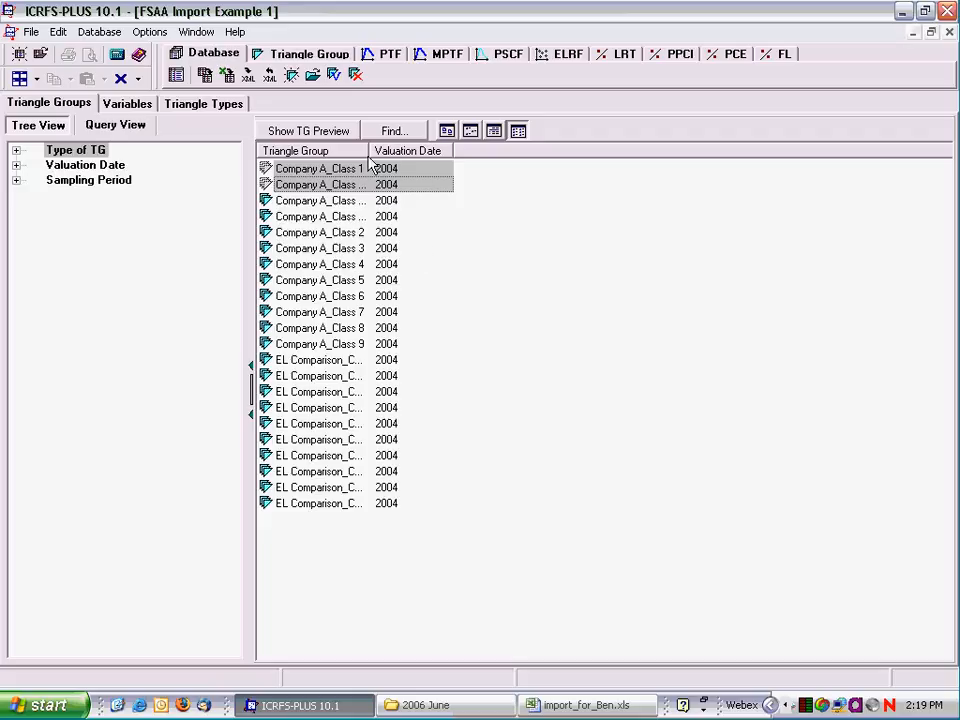
- Widen the Triangle Group column and examine the triangle entries, datasets and triangles of Company A_Class 4
{"action": "left_click_drag", "start_coordinate": [370, 150], "coordinate": [444, 151]}
{"action": "left_click", "coordinate": [336, 266], "text": "ctrl"}
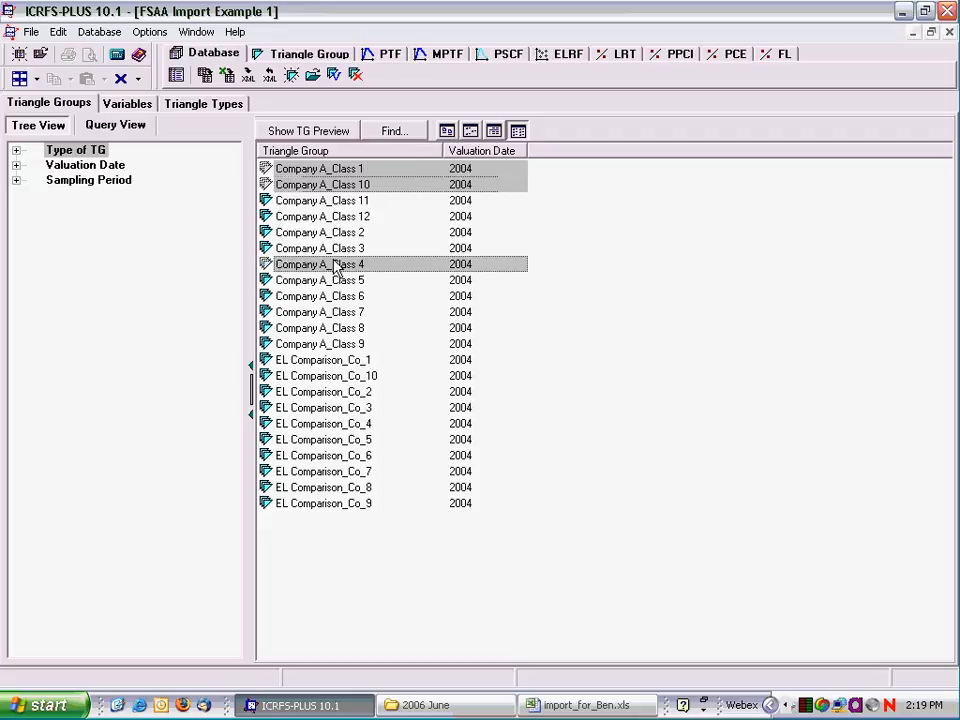
{"action": "double_click", "coordinate": [336, 266]}
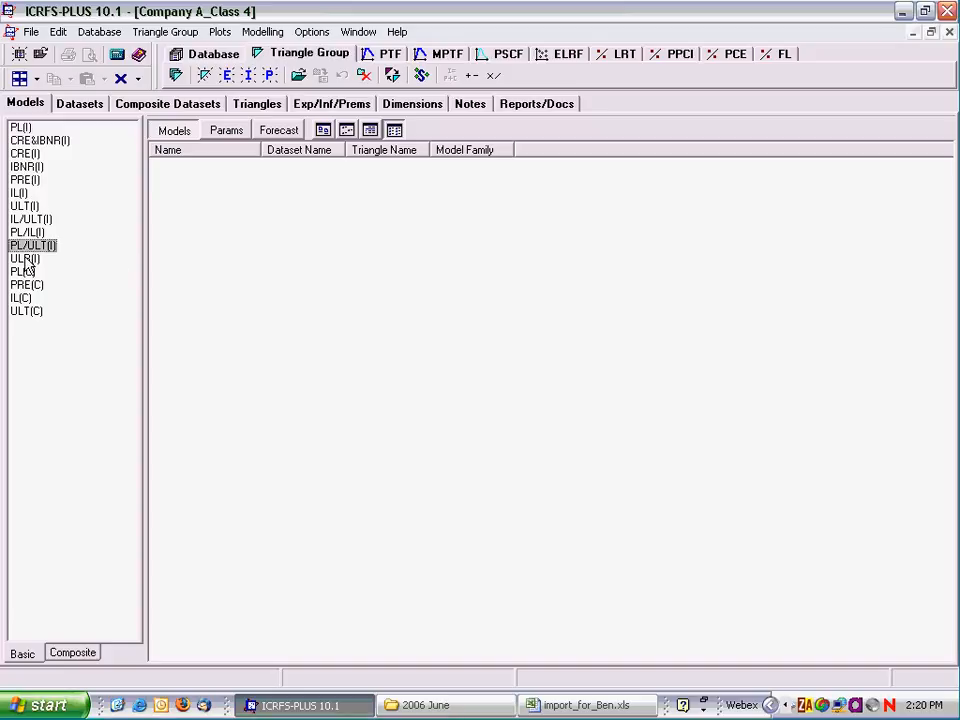
{"action": "left_click", "coordinate": [27, 207]}
{"action": "left_click", "coordinate": [62, 104]}
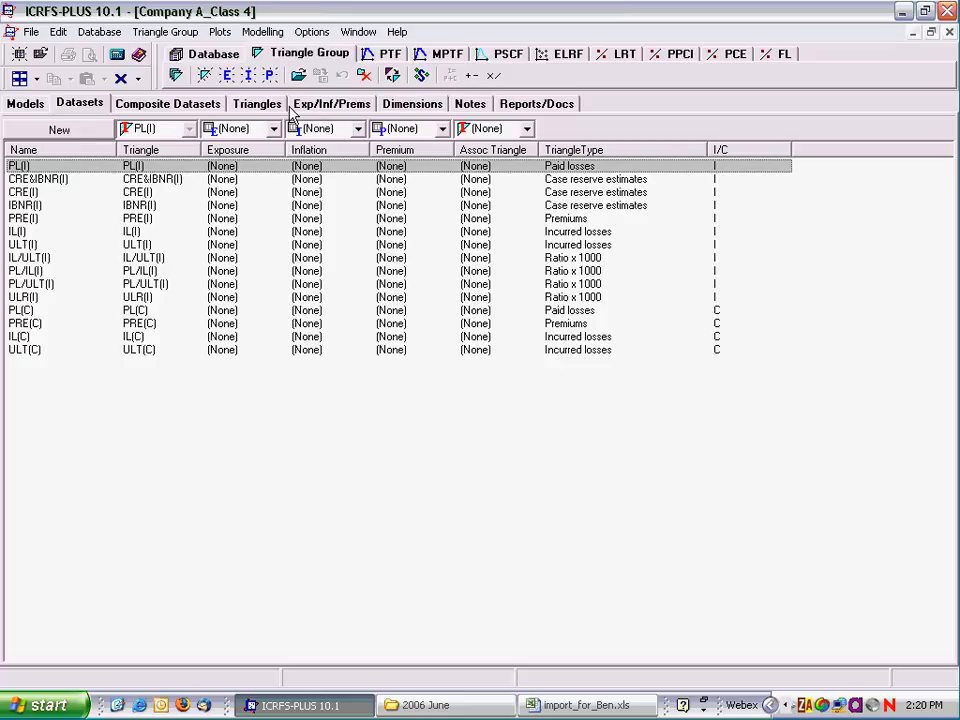
{"action": "left_click", "coordinate": [258, 104]}
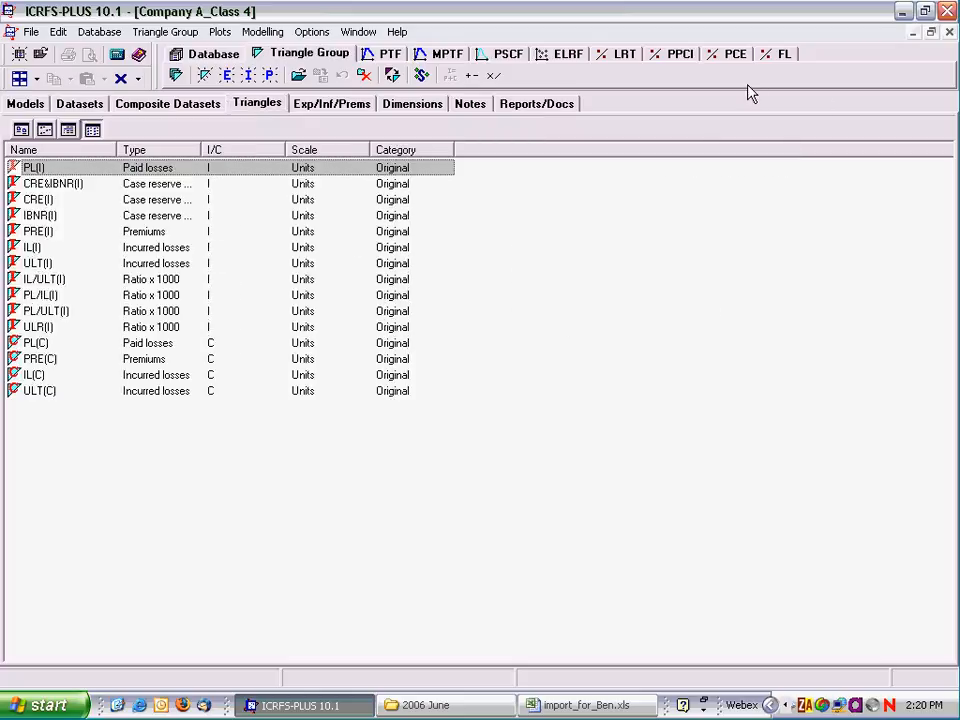
{"action": "left_click", "coordinate": [138, 78]}
{"action": "left_click", "coordinate": [140, 211]}
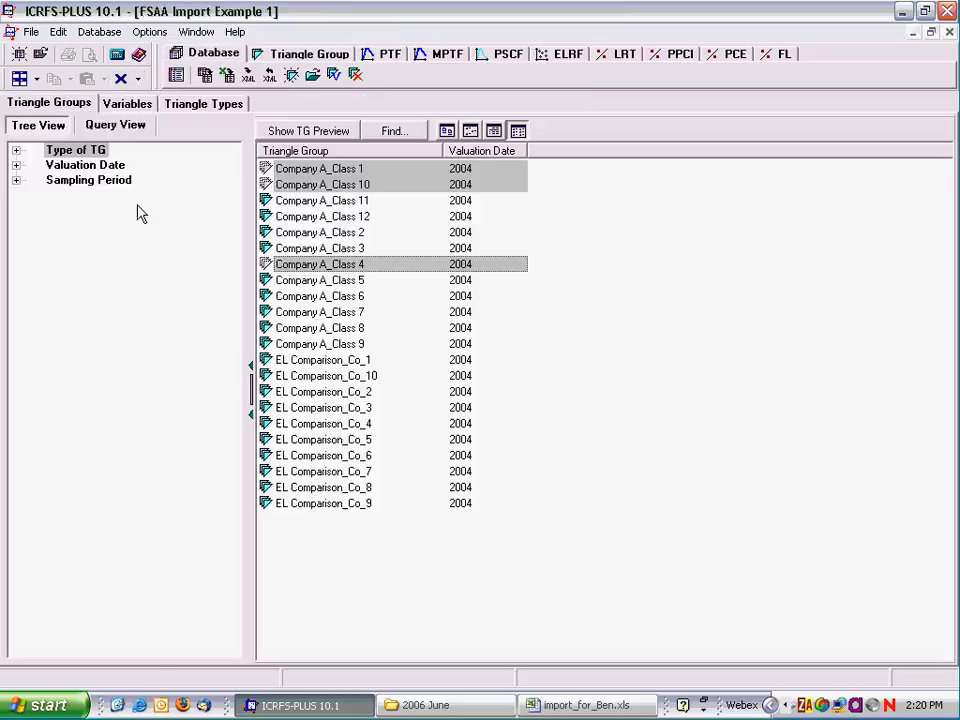
- Delete all triangle groups from Company A_Class 11 through EL Comparison_Co_9 from the database
{"action": "left_click", "coordinate": [391, 392], "text": "ctrl"}
{"action": "left_click", "coordinate": [296, 203], "text": "ctrl"}
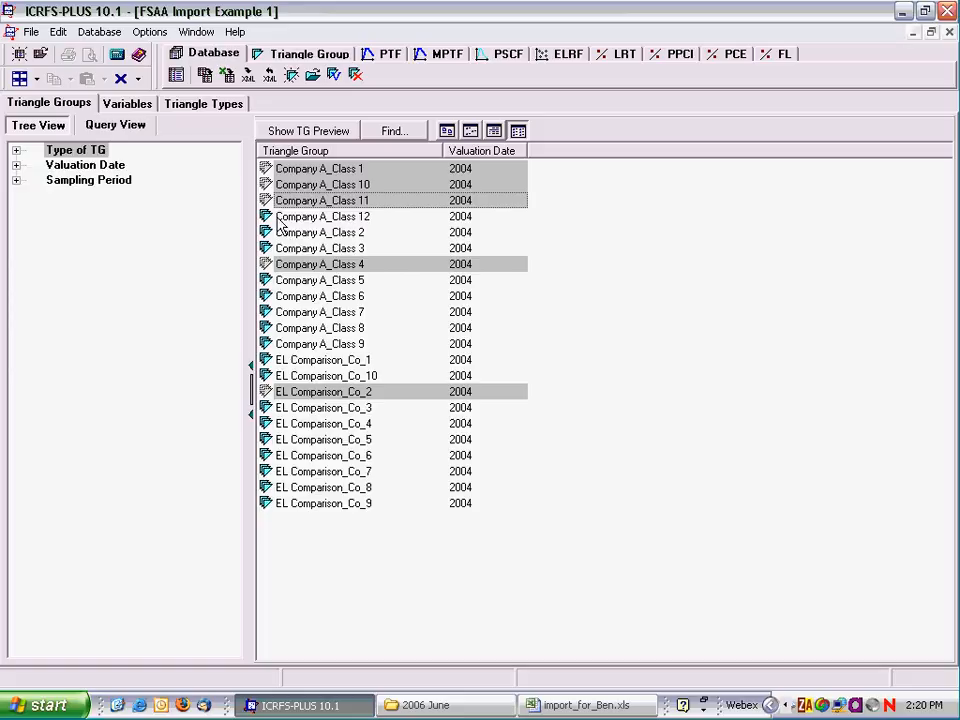
{"action": "left_click", "coordinate": [378, 217]}
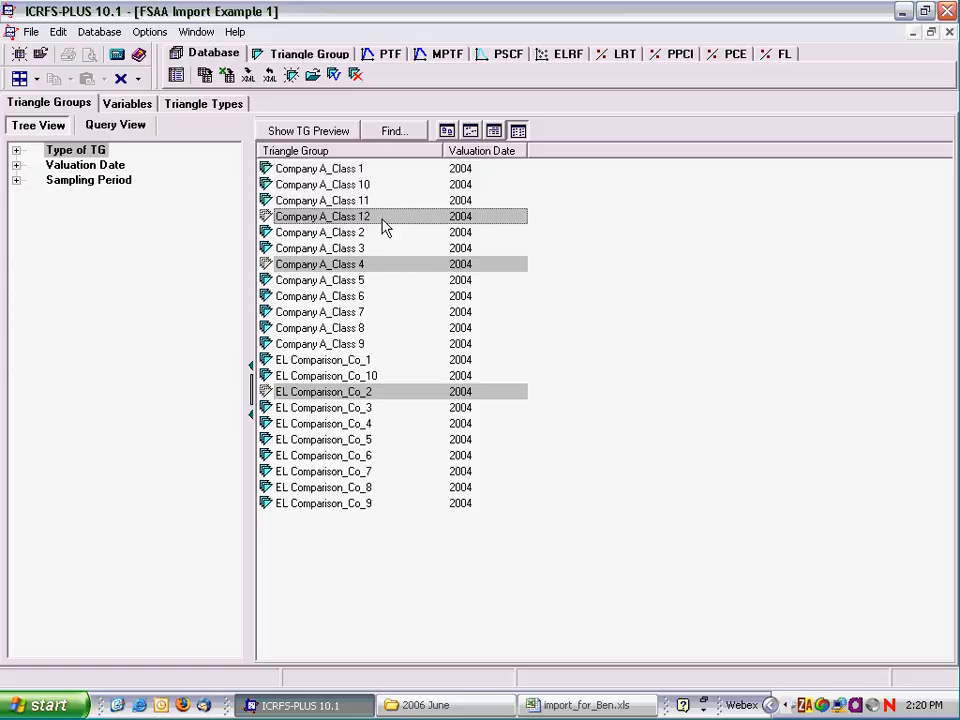
{"action": "left_click", "coordinate": [314, 201]}
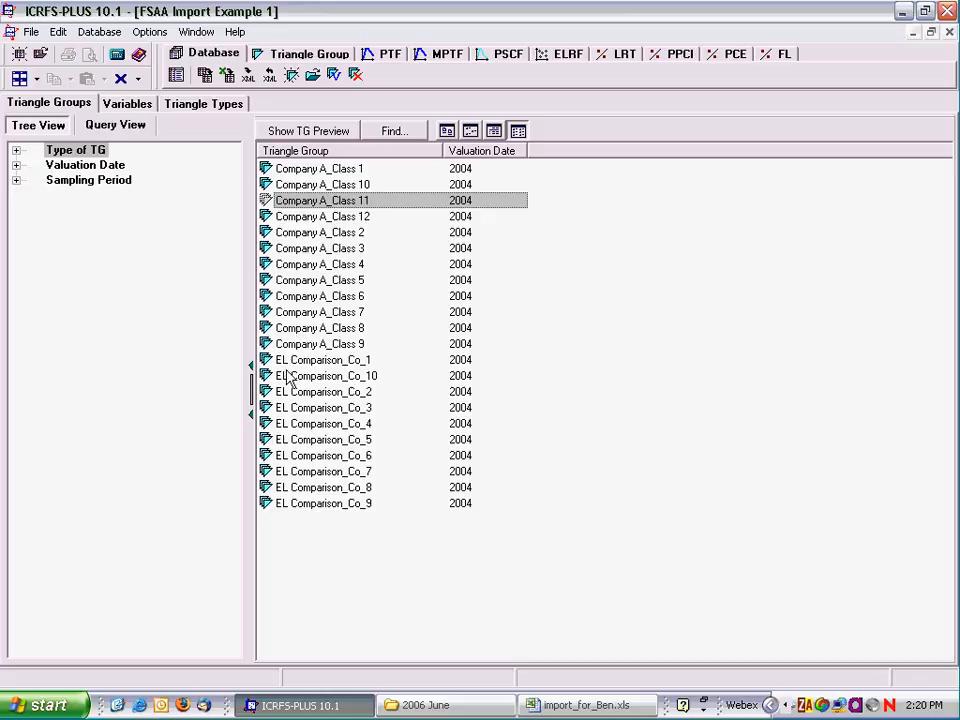
{"action": "left_click", "coordinate": [271, 505], "text": "shift"}
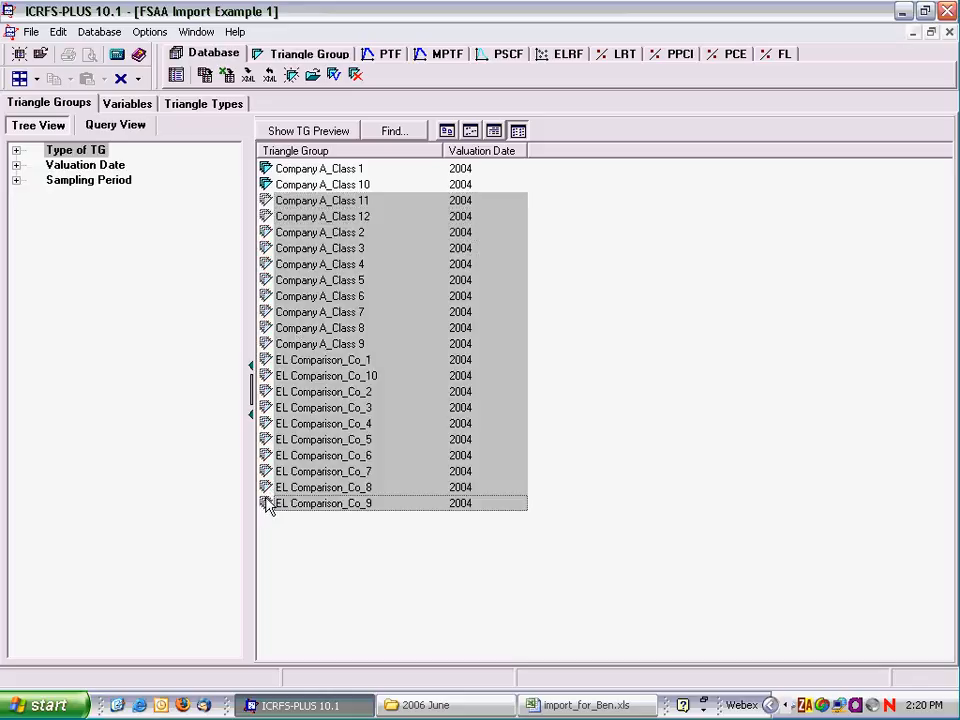
{"action": "right_click", "coordinate": [266, 240]}
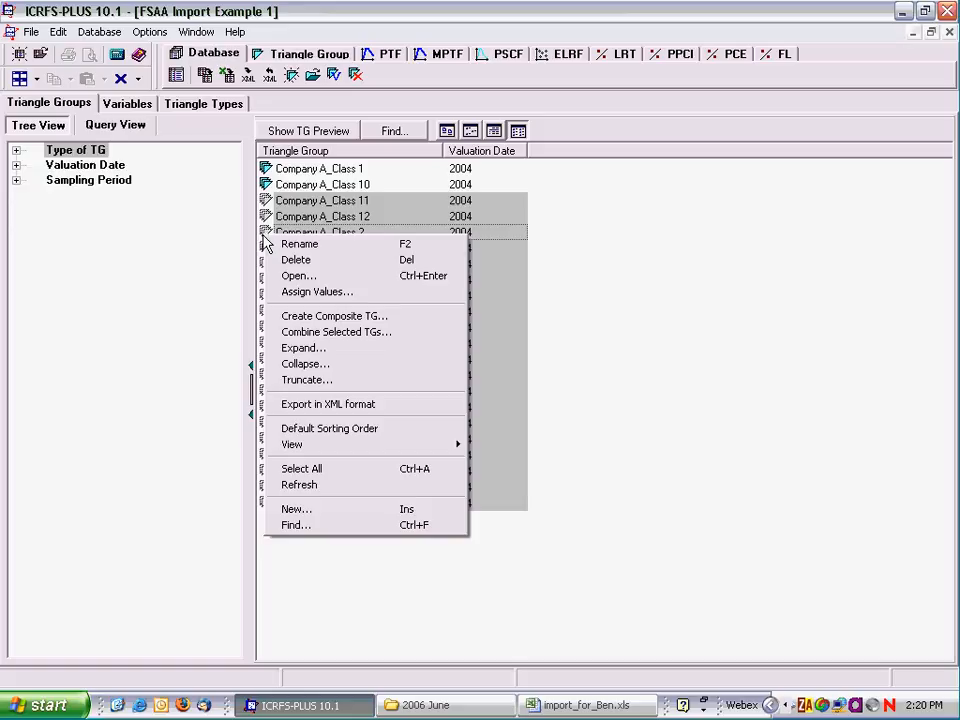
{"action": "left_click", "coordinate": [292, 260]}
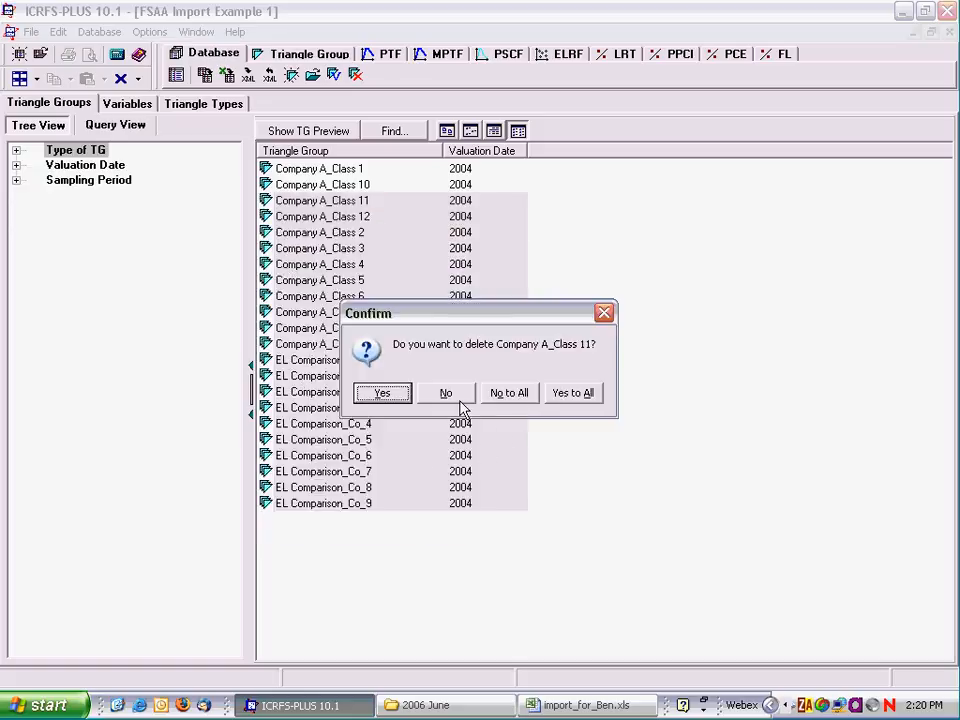
{"action": "left_click", "coordinate": [576, 401]}
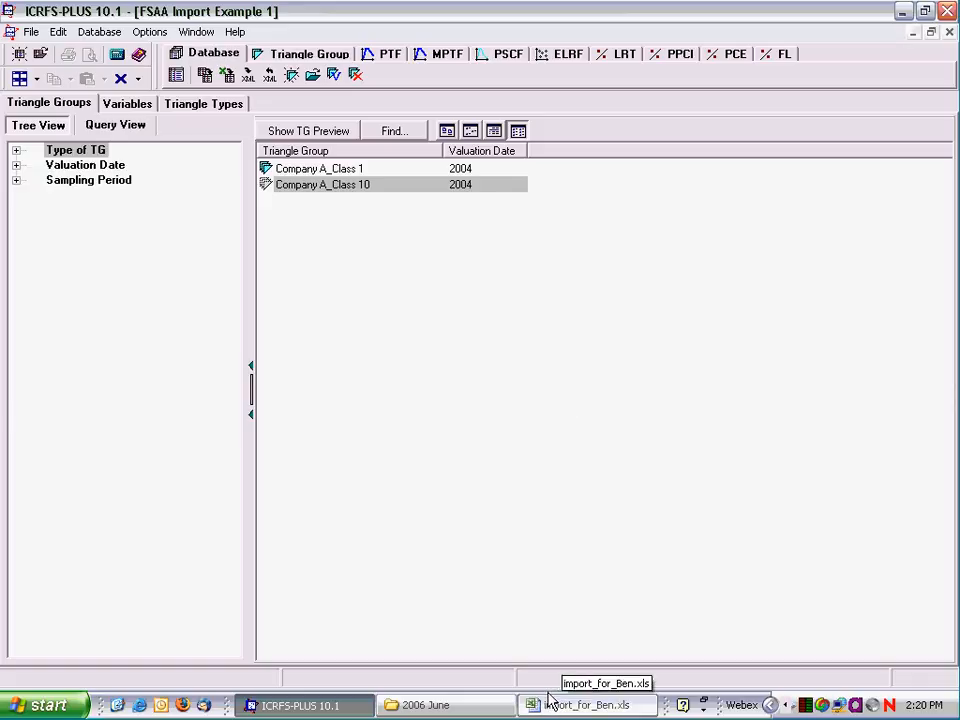
- Switch to import_for_Ben.xls in Excel and run the template's wizard program on the database with MultipleModelsConstraints.icrwiz
{"action": "left_click", "coordinate": [549, 703]}
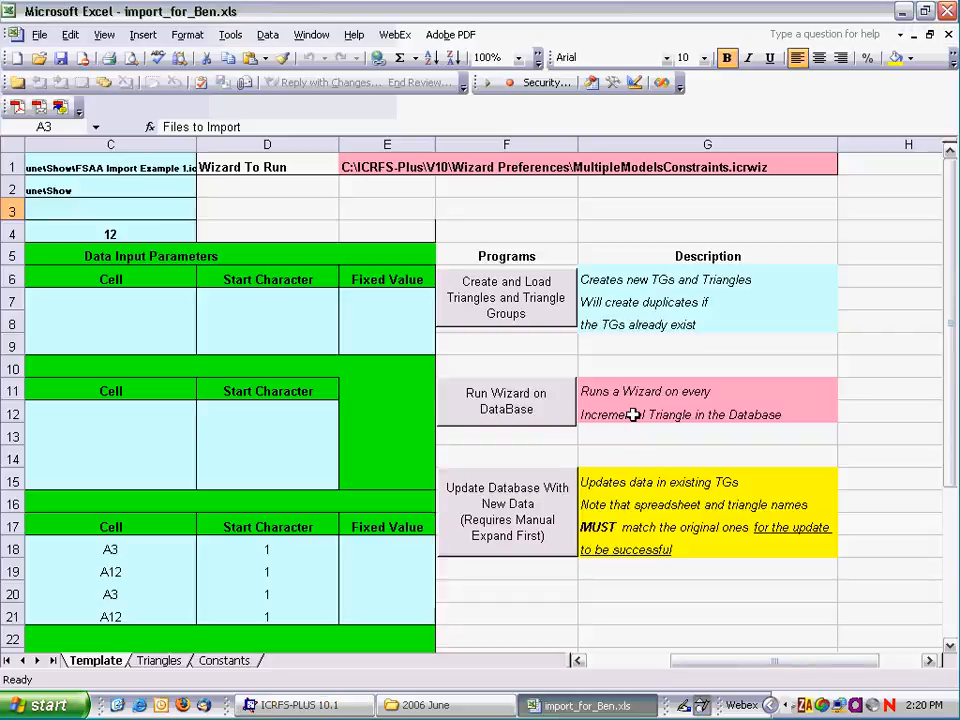
{"action": "left_click", "coordinate": [509, 408]}
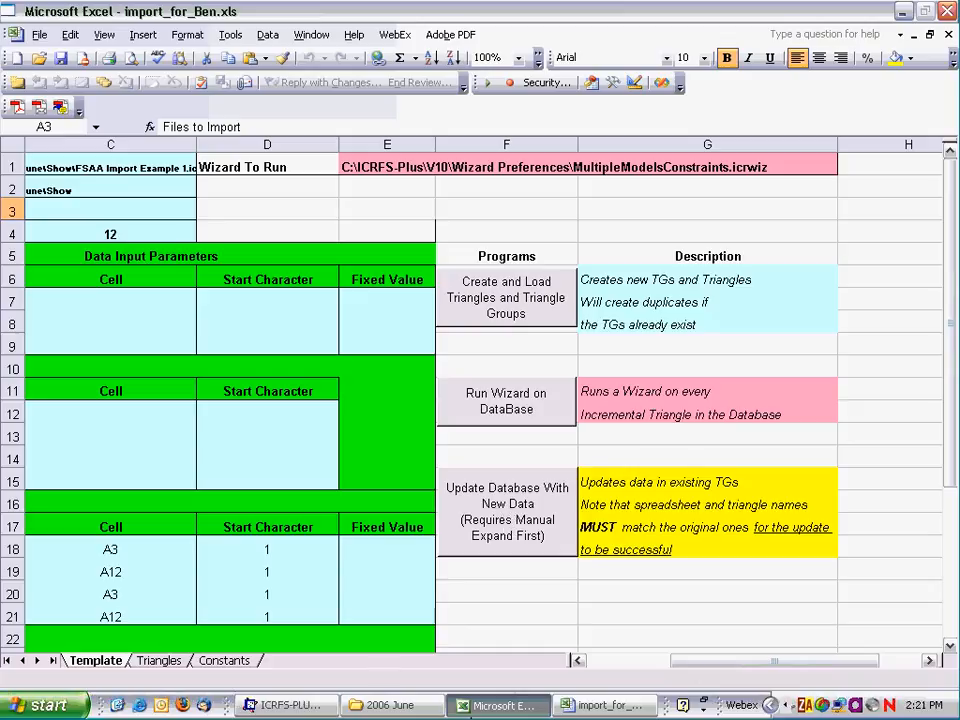
- Switch to ICRFS-PLUS, reopen the FSAA Import Example 1 database, and examine the CRE&IBNR(I) and IBNR(I) models of Company A_Class 1
{"action": "left_click", "coordinate": [290, 705]}
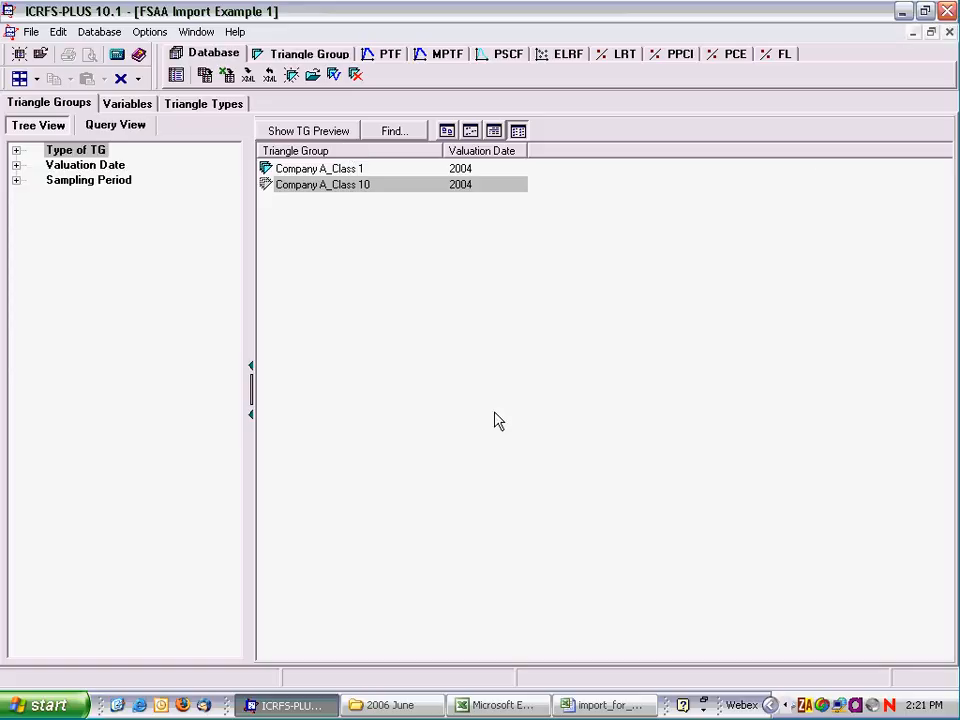
{"action": "key", "text": "ctrl+F4"}
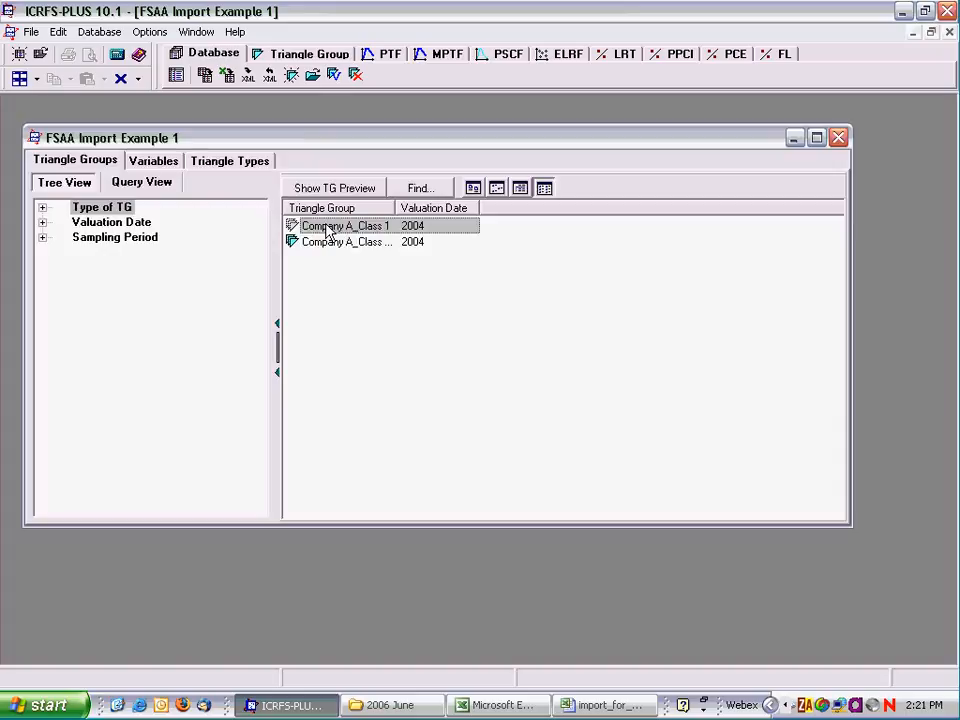
{"action": "double_click", "coordinate": [326, 225]}
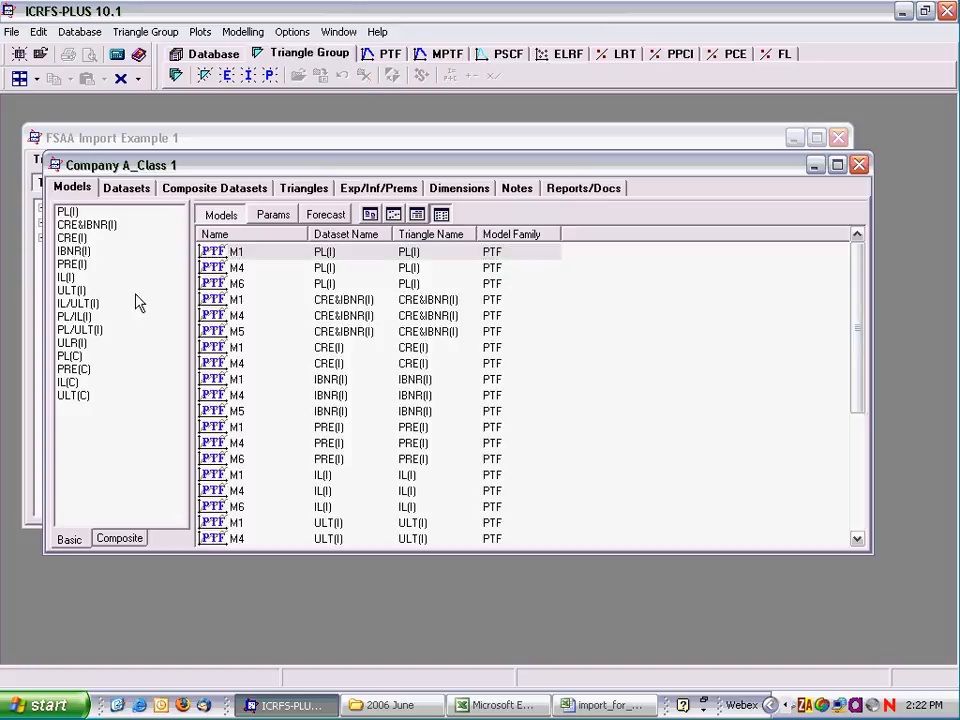
{"action": "left_click", "coordinate": [103, 226]}
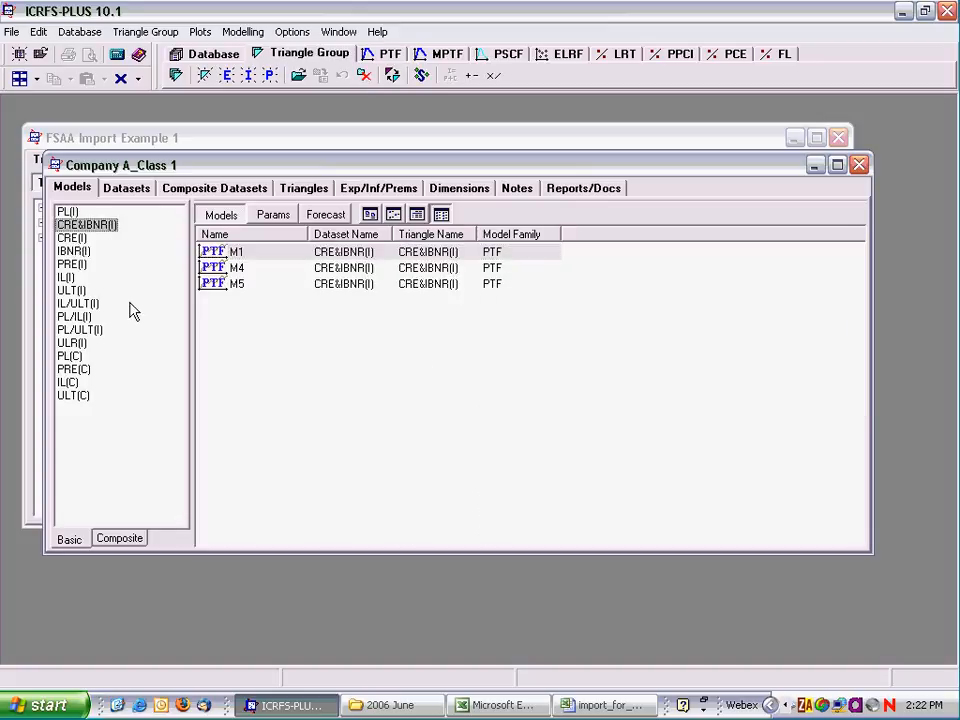
{"action": "left_click", "coordinate": [82, 252]}
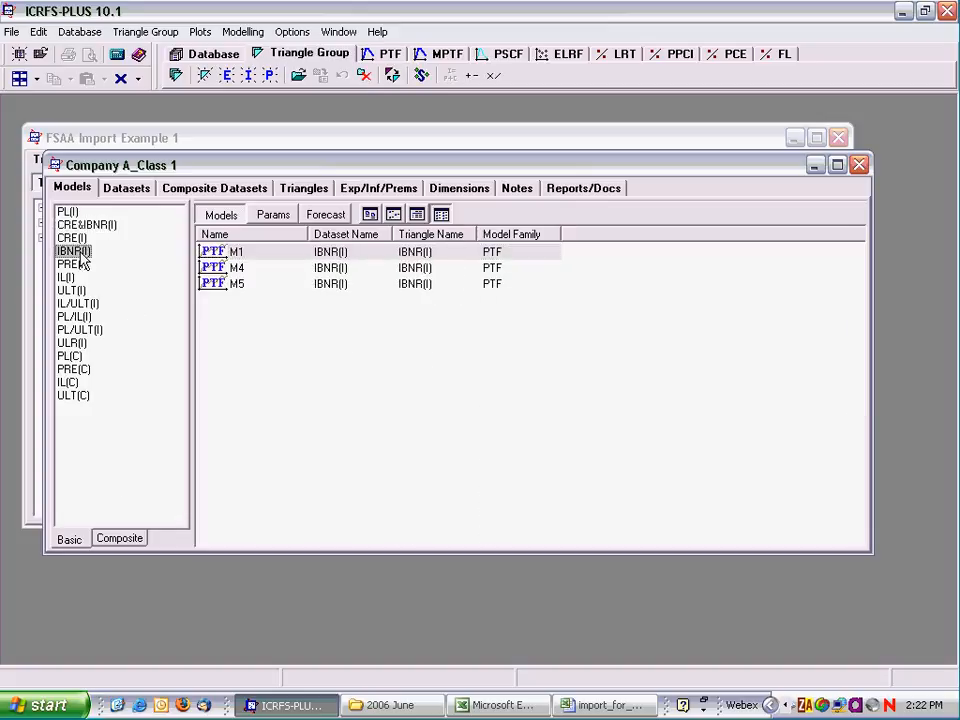
{"action": "left_click", "coordinate": [121, 387]}
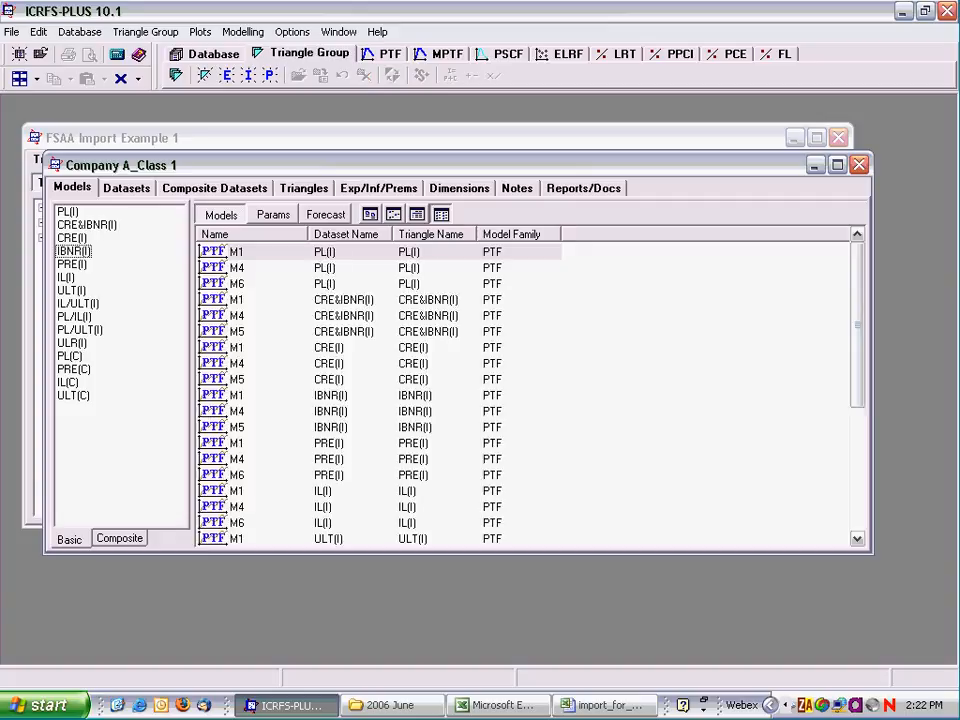
{"action": "left_click", "coordinate": [859, 164]}
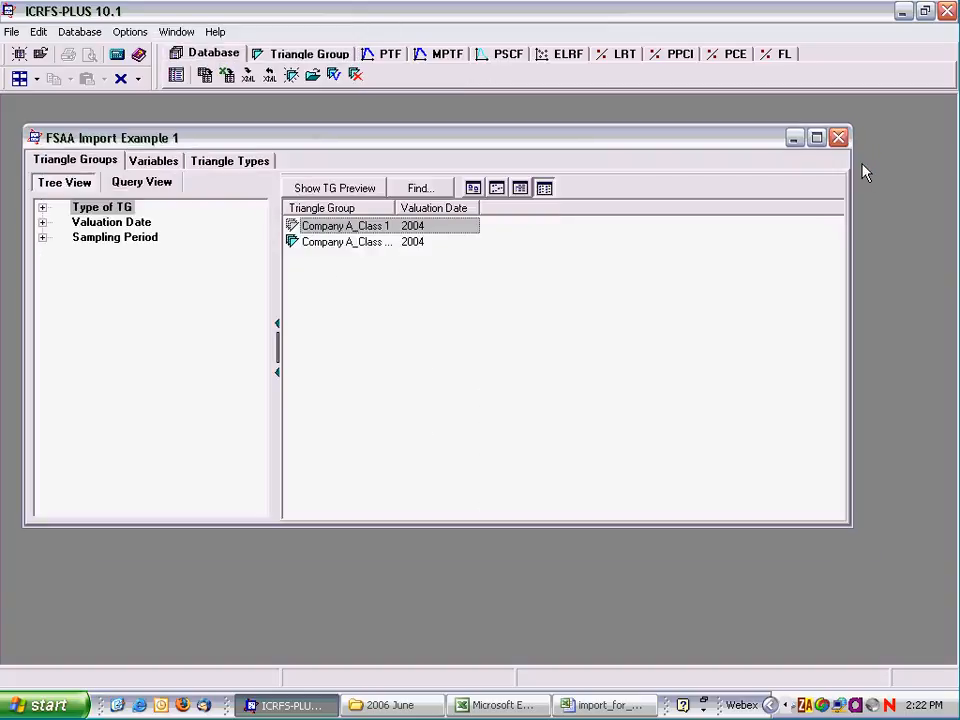
- Open Company A_Class 10, examine its PL(I) models, and close the triangle group
{"action": "double_click", "coordinate": [345, 243]}
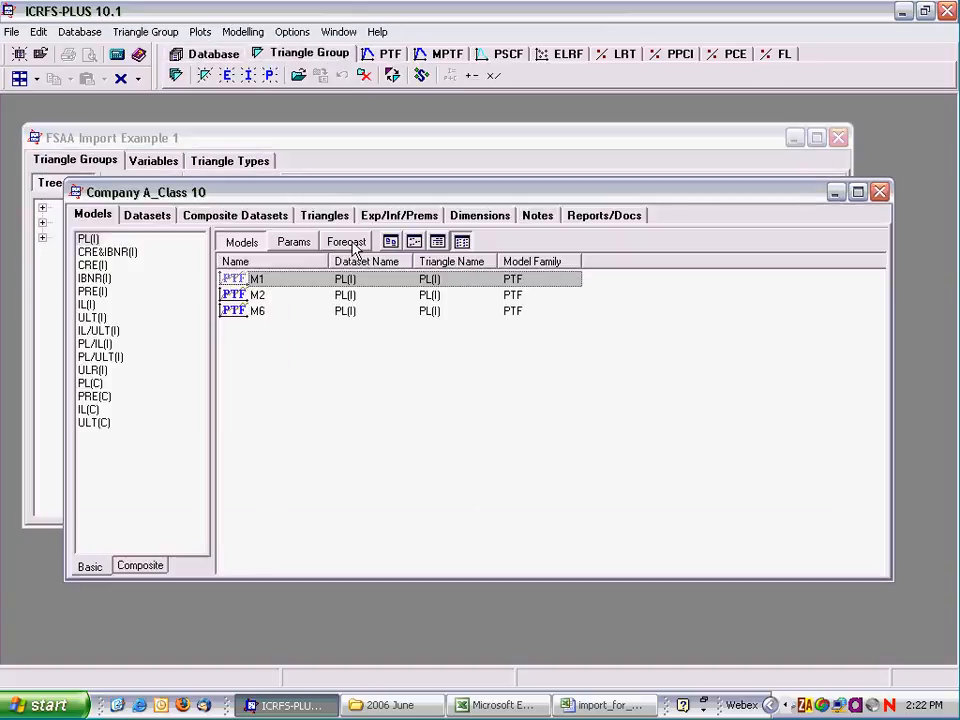
{"action": "left_click", "coordinate": [879, 192]}
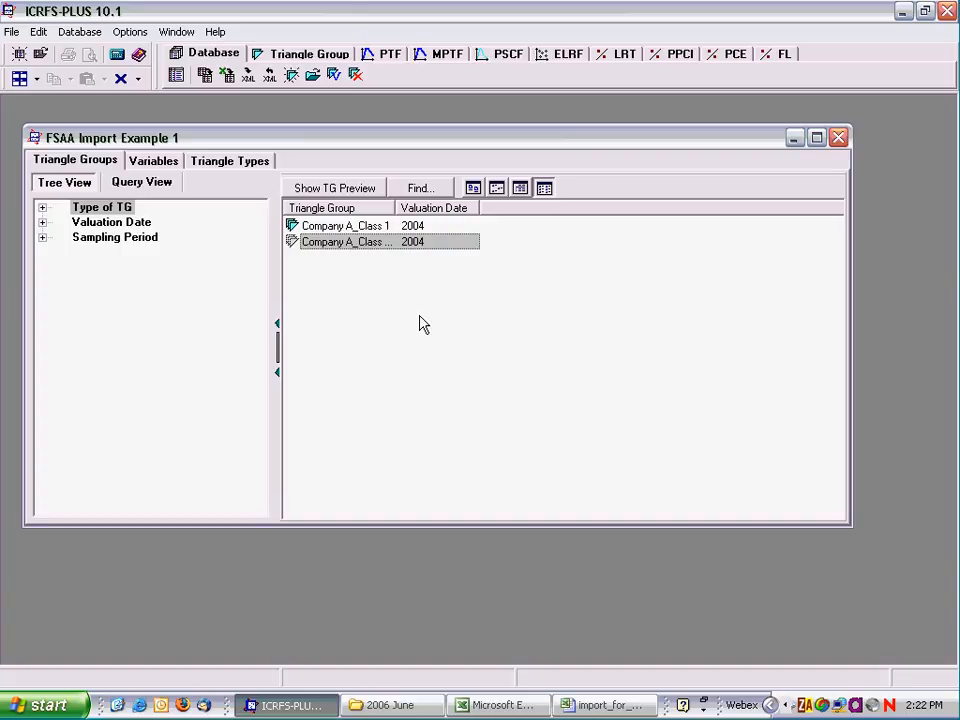
{"action": "key", "text": "alt"}
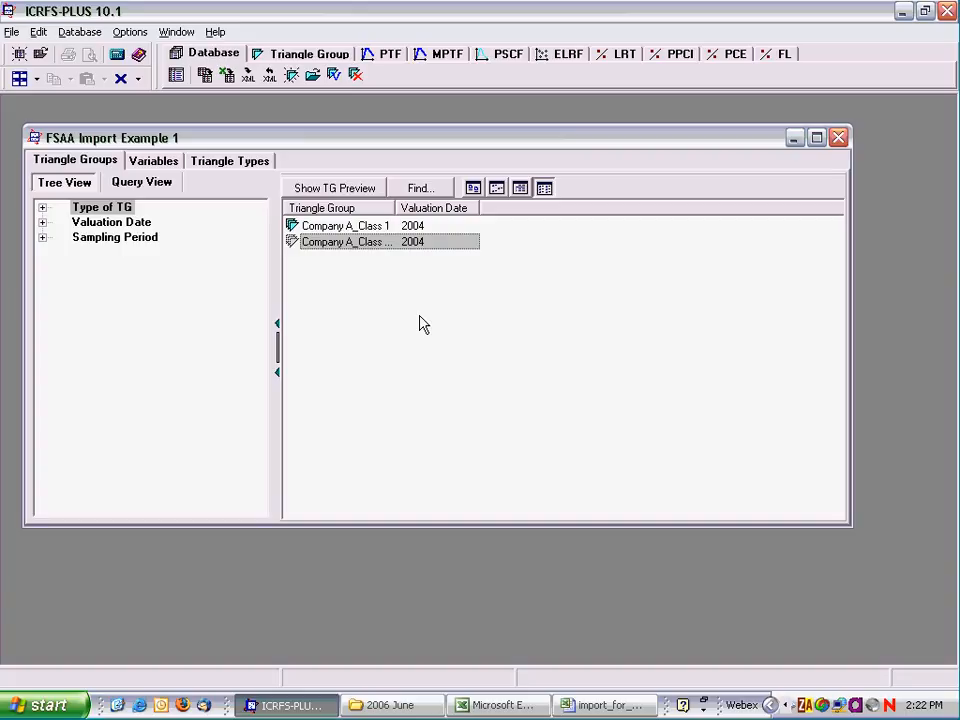